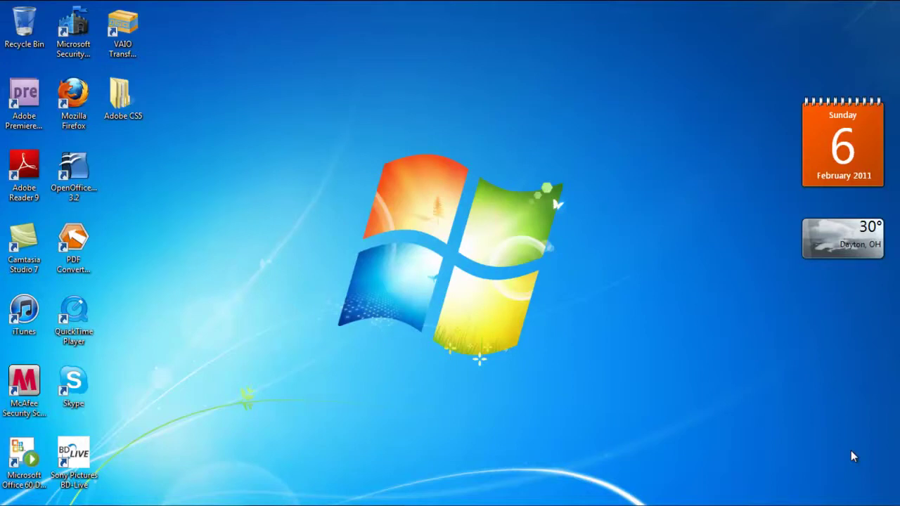
Step: Switch to the Firefox window that shows the Benchmade home page
mouse_move(528, 502)
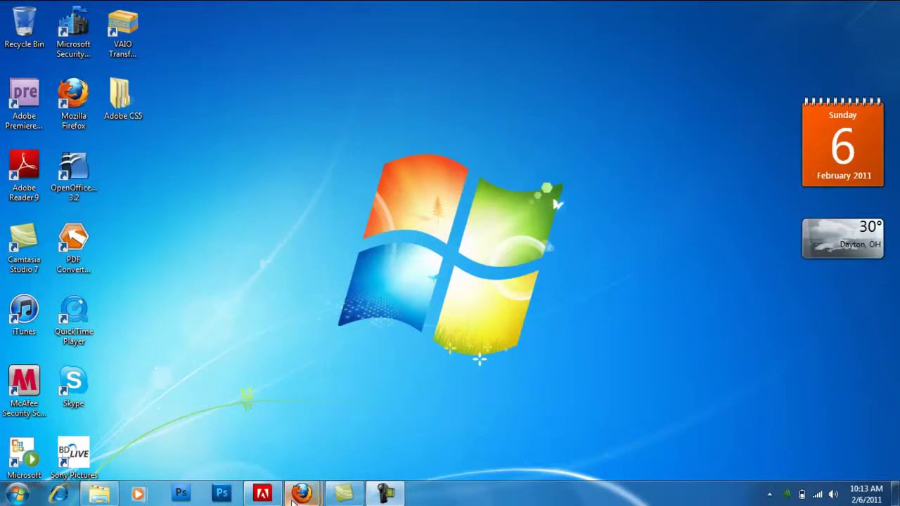
mouse_move(299, 494)
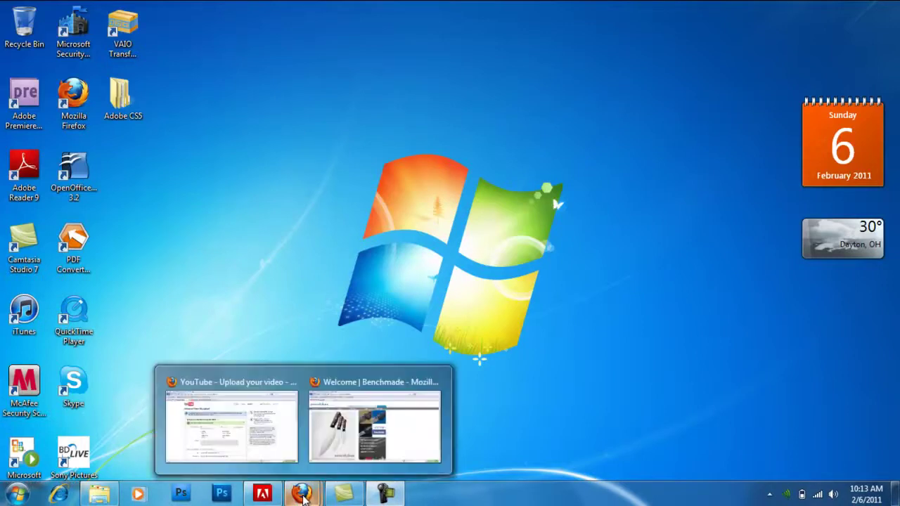
left_click(433, 434)
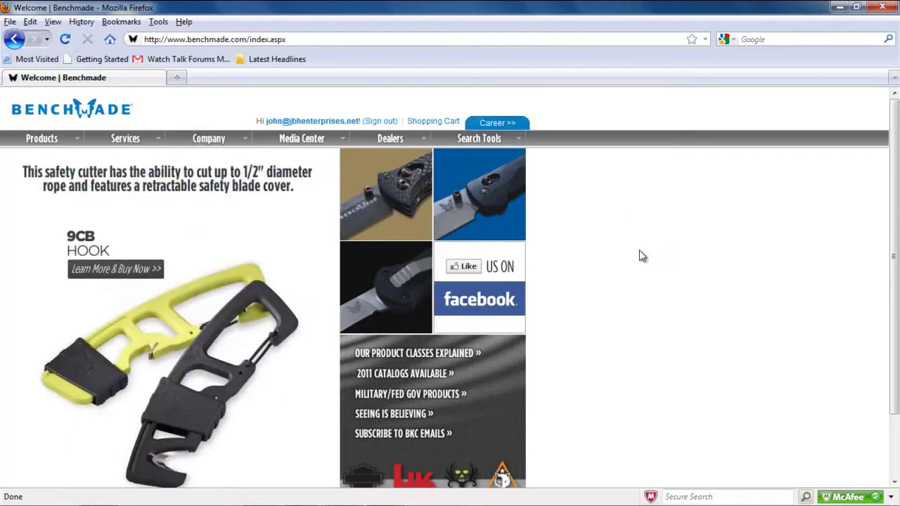
Step: Browse the featured knives in the home page slideshow, advancing from the 9CB Hook to the Griptilian slide
scroll(640, 255, "down", 2)
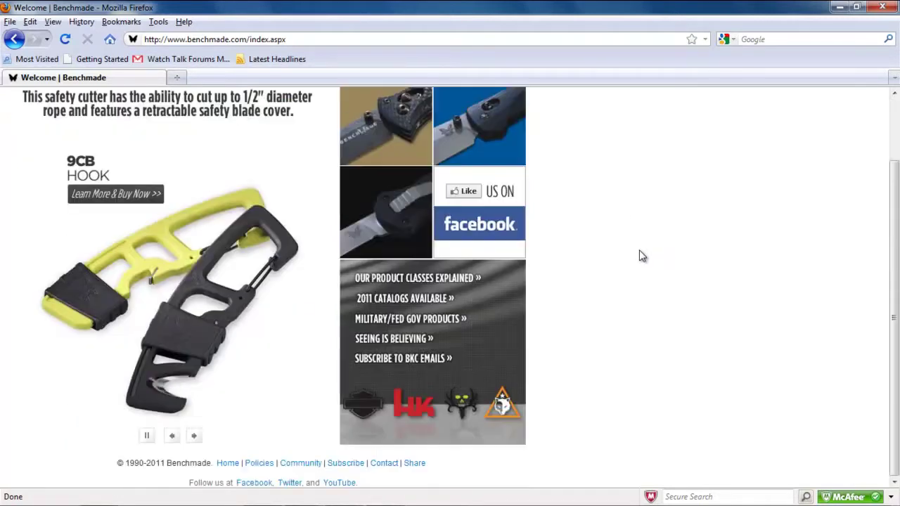
scroll(637, 255, "up", 2)
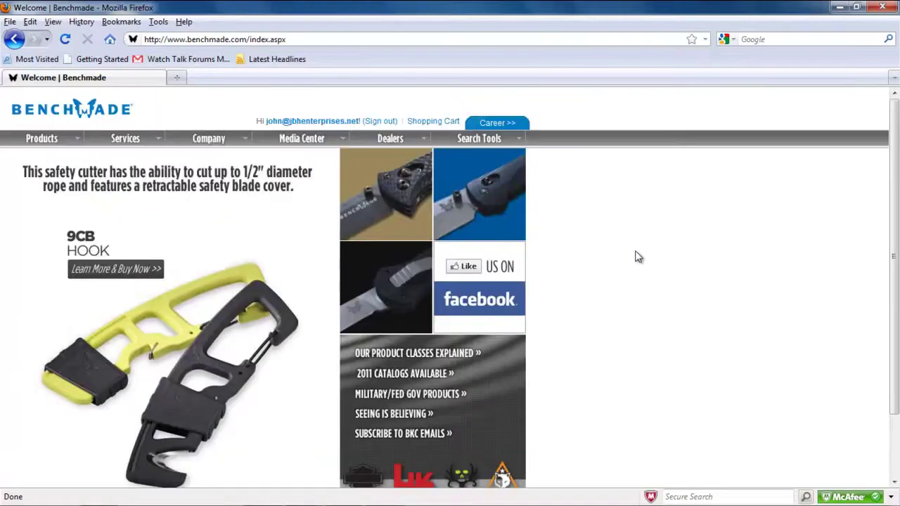
scroll(636, 255, "down", 2)
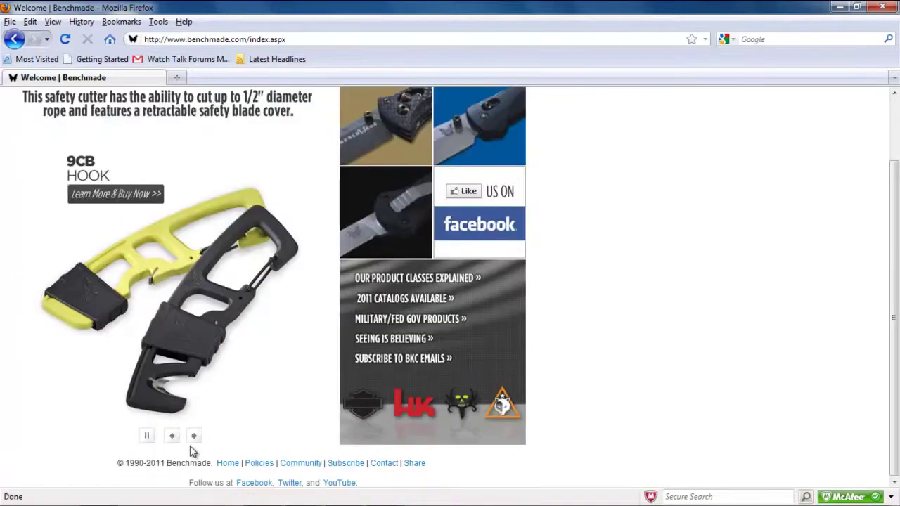
left_click(194, 437)
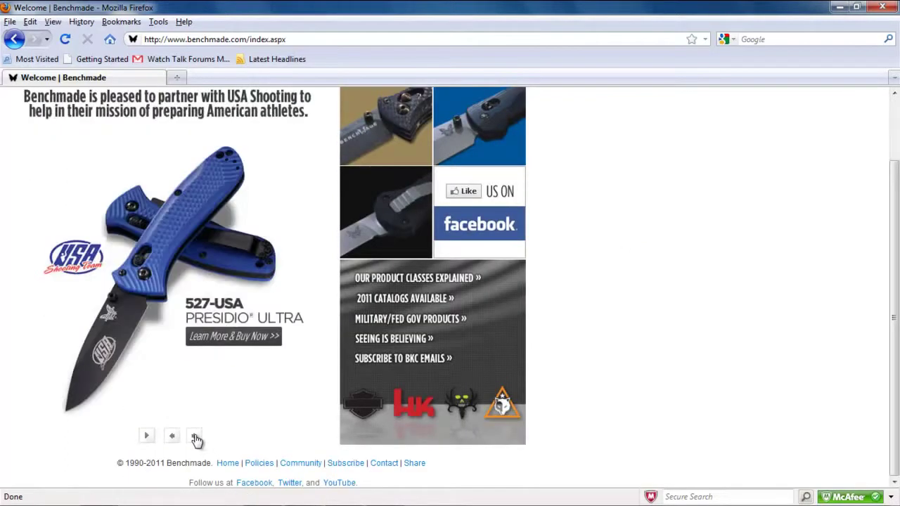
left_click(194, 437)
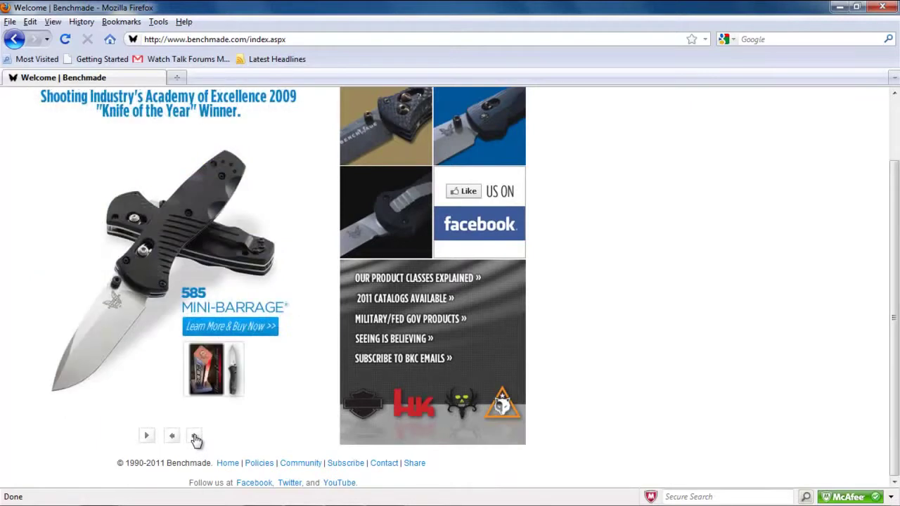
left_click(195, 436)
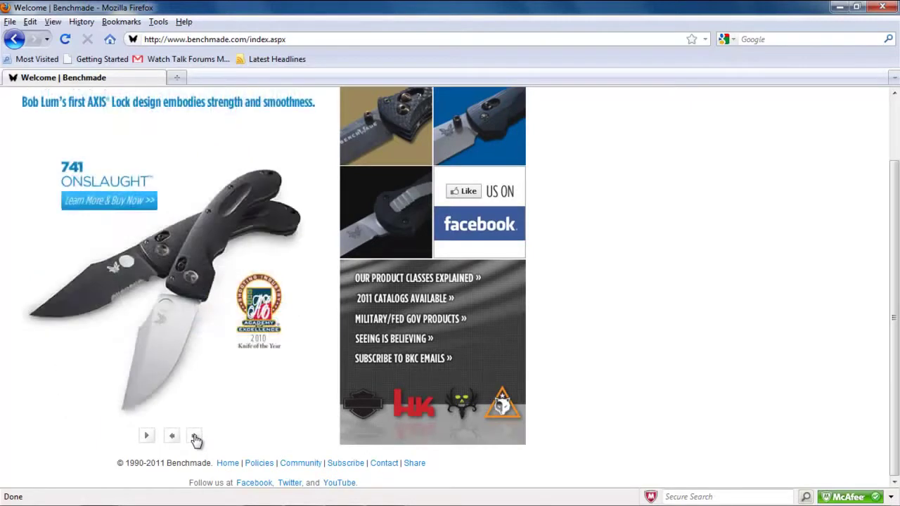
left_click(195, 437)
left_click(195, 437)
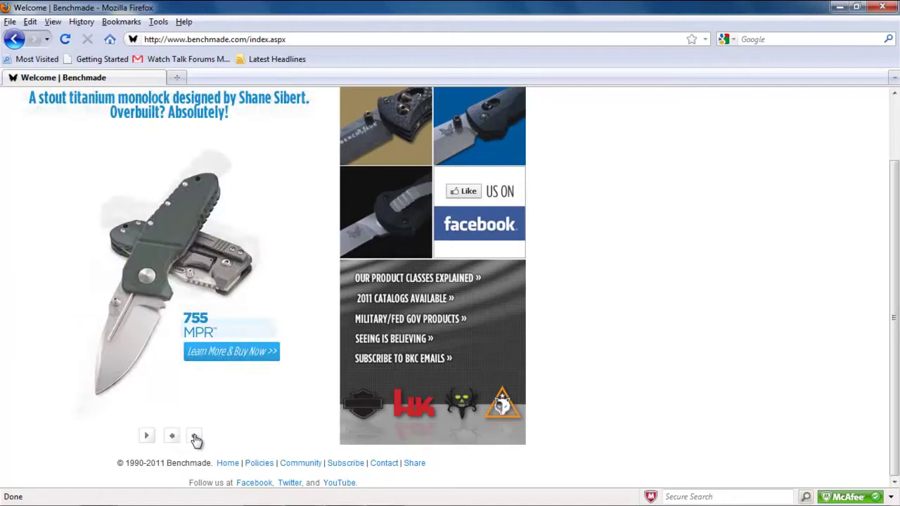
left_click(195, 437)
left_click(195, 437)
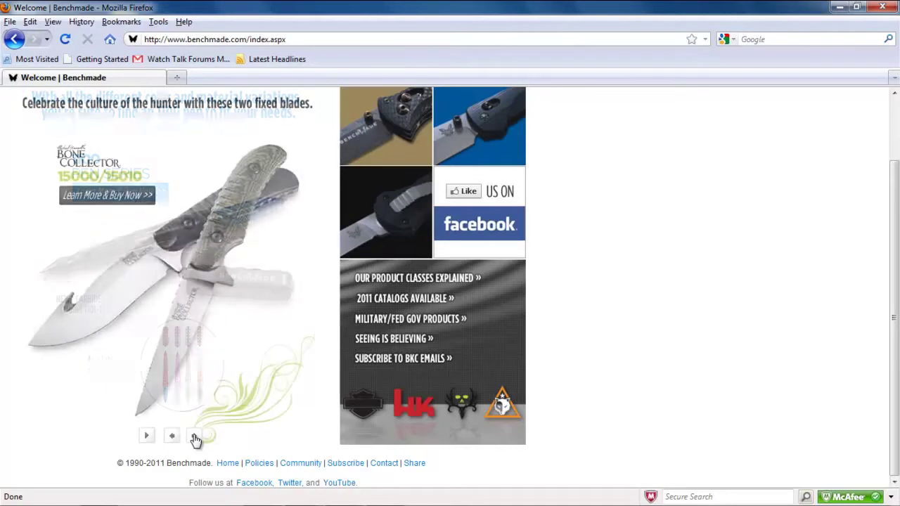
left_click(195, 436)
left_click(195, 436)
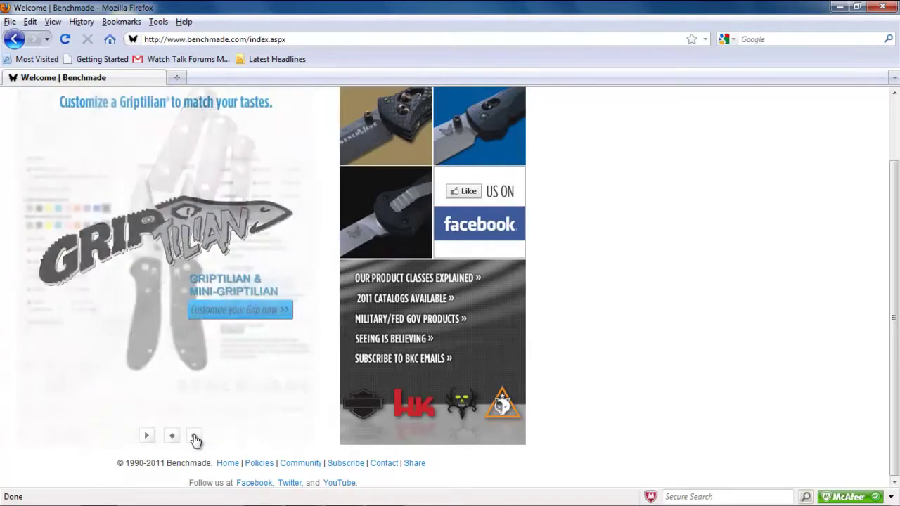
Step: Open the Customize a Griptilian page from the site's services and look over its model, handle, blade and component options
scroll(528, 355, "up", 2)
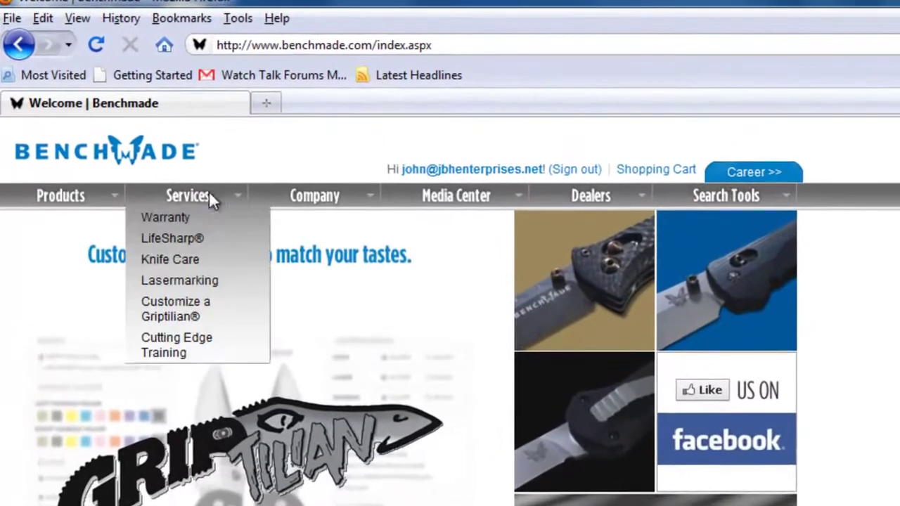
mouse_move(225, 197)
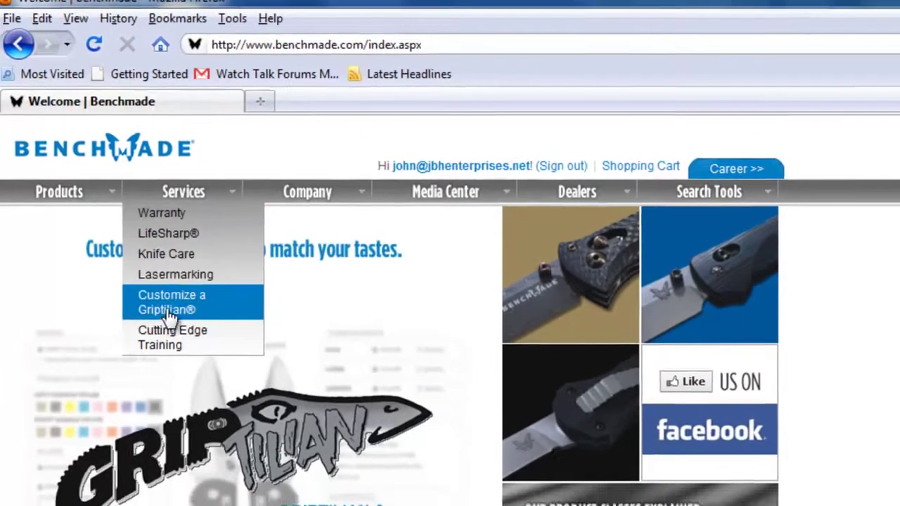
left_click(176, 320)
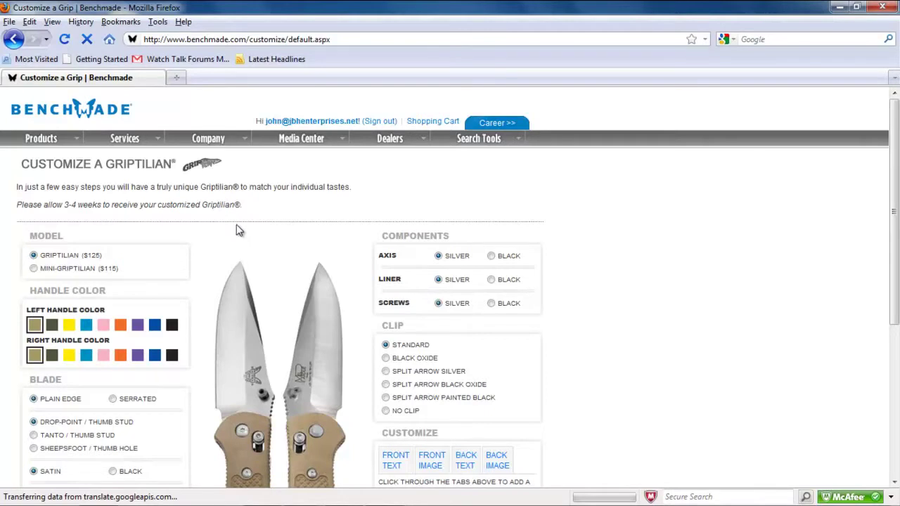
scroll(252, 229, "down", 2)
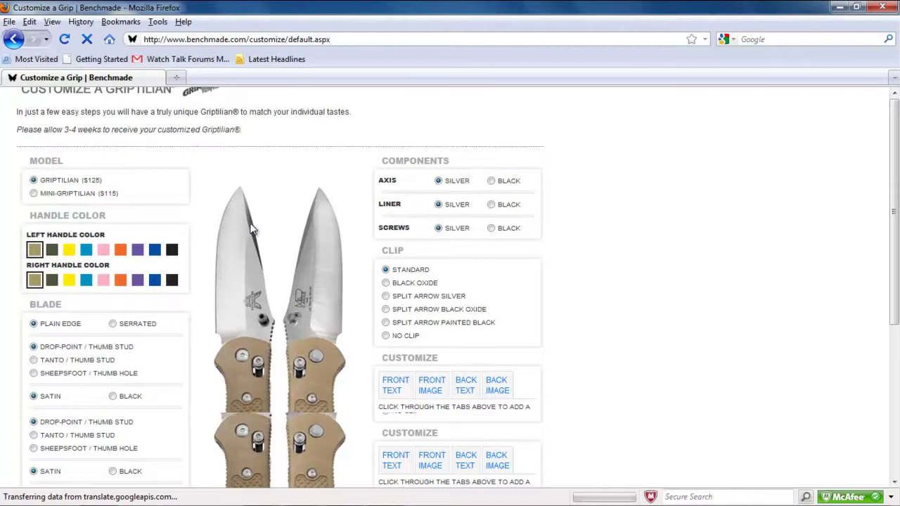
scroll(255, 229, "down", 2)
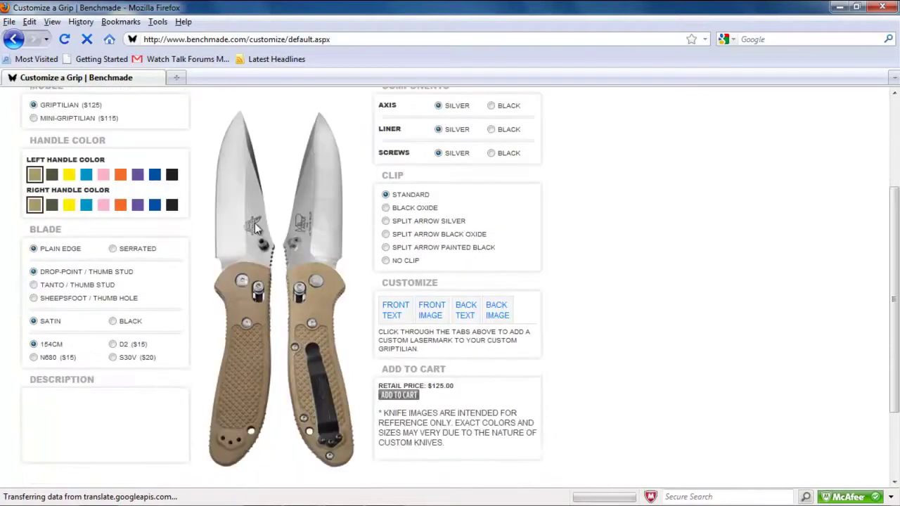
scroll(255, 228, "up", 4)
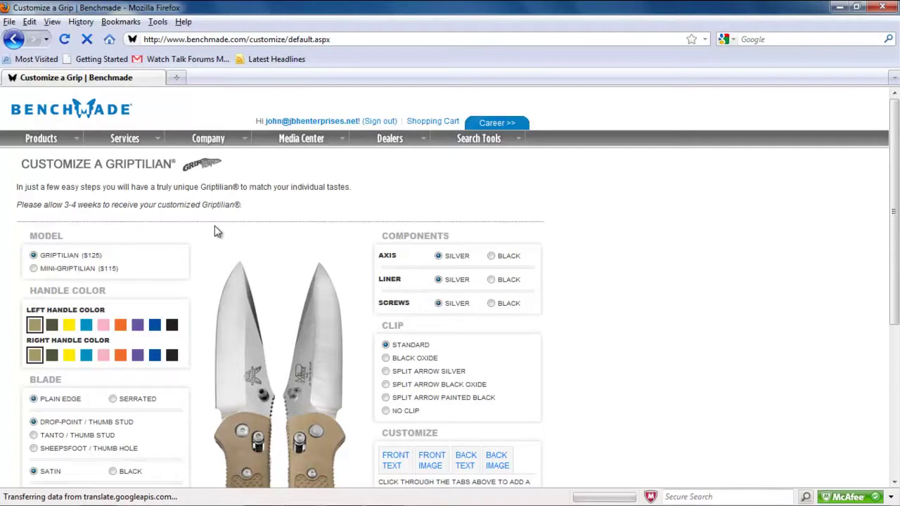
Step: Try a two-tone handle on the Griptilian with yellow for the left side and orange for the right side
scroll(215, 228, "down", 2)
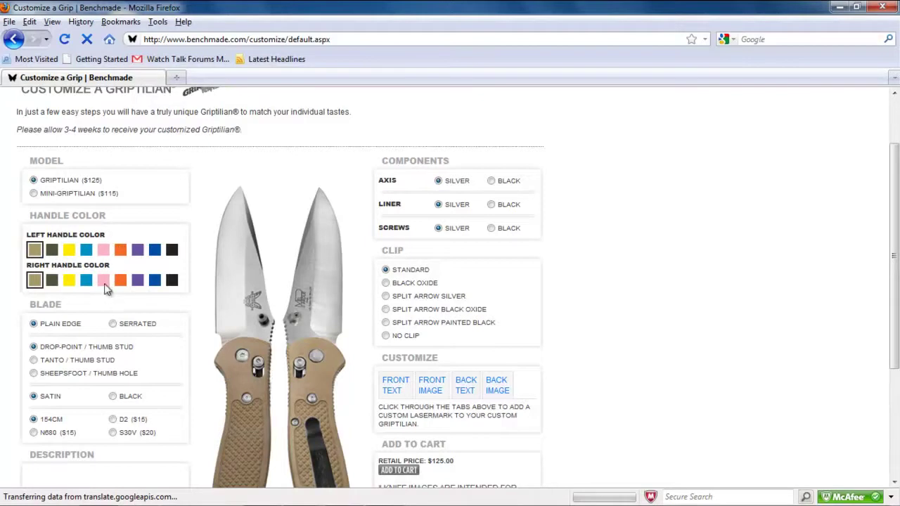
left_click(70, 250)
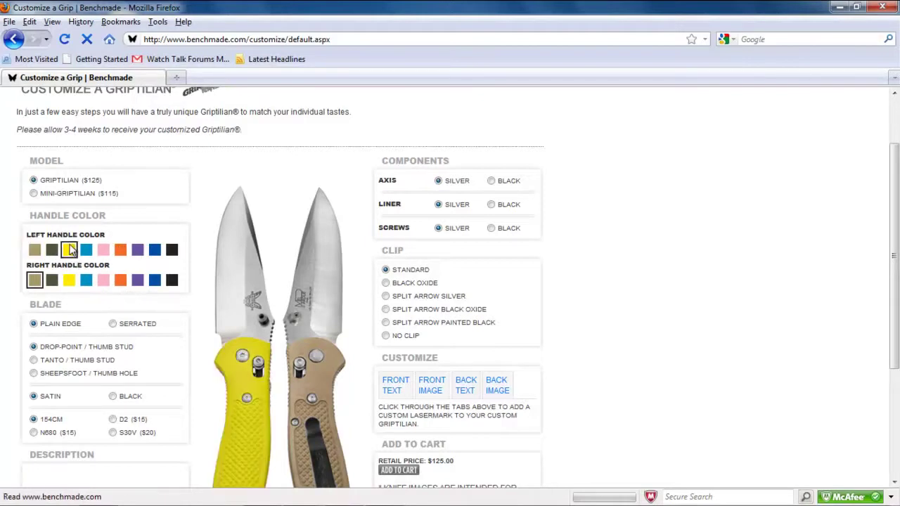
left_click(119, 283)
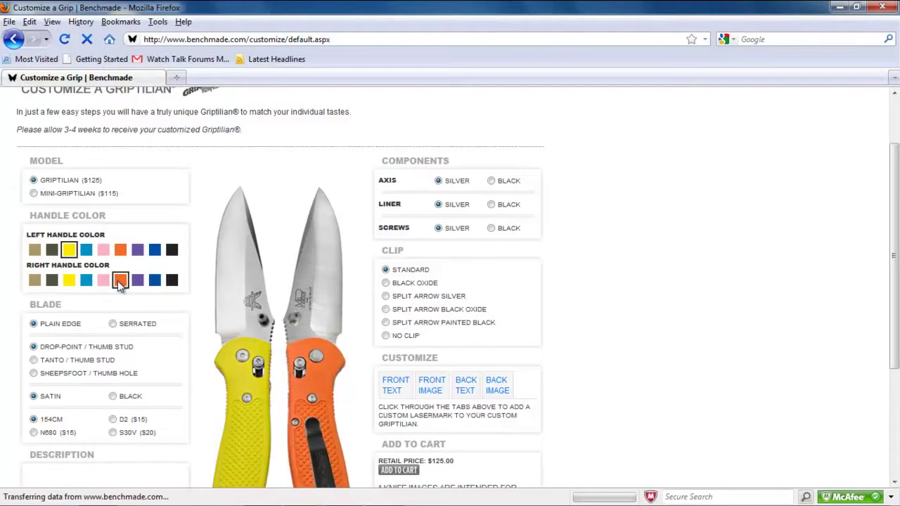
scroll(118, 281, "down", 2)
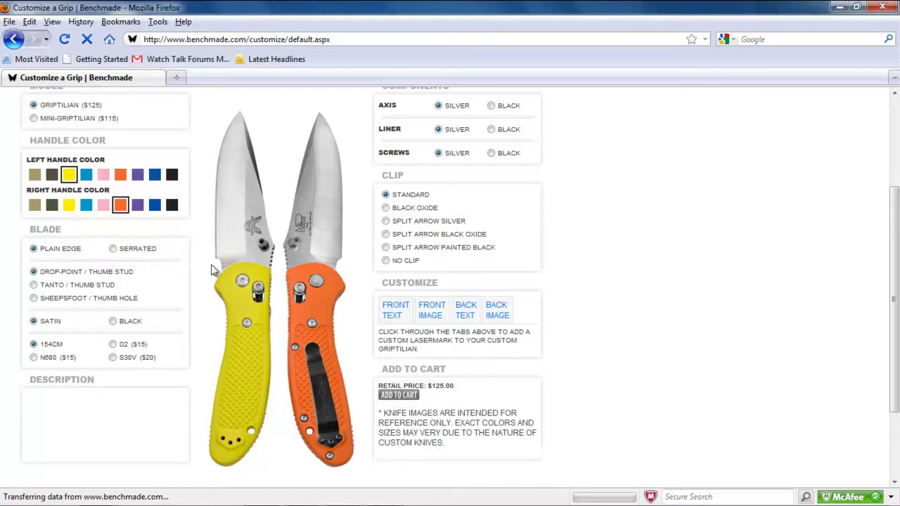
Step: Set both the left and right handle colors to dark blue
left_click(154, 175)
left_click(155, 205)
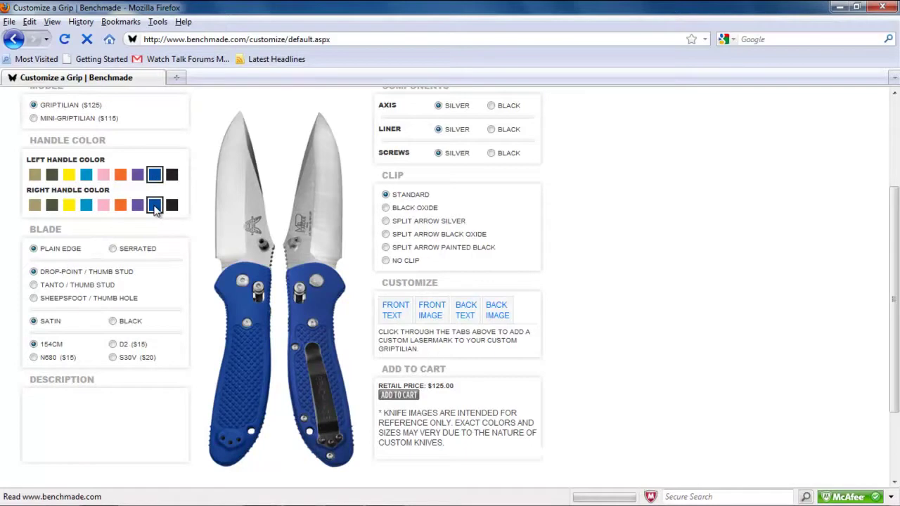
scroll(155, 209, "down", 2)
scroll(155, 209, "up", 2)
Step: Preview the serrated blade edge on the knife and restore the plain edge
left_click(114, 249)
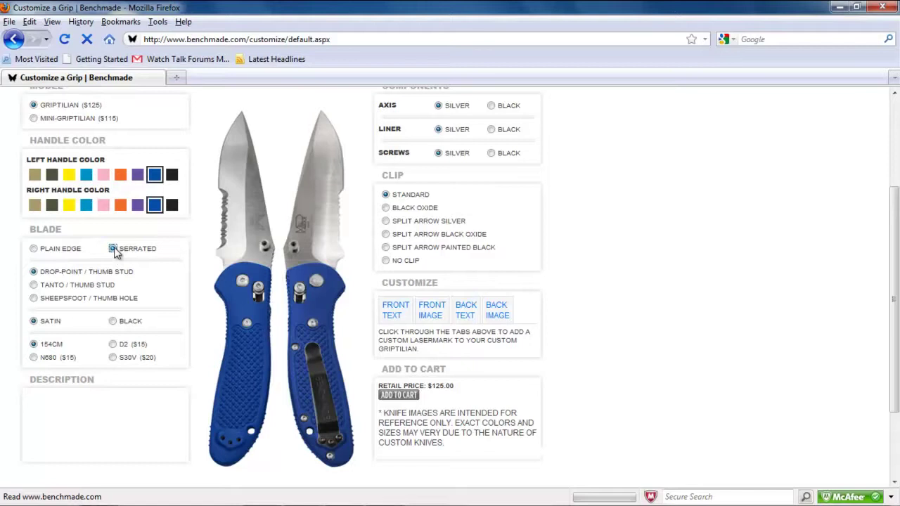
left_click(59, 254)
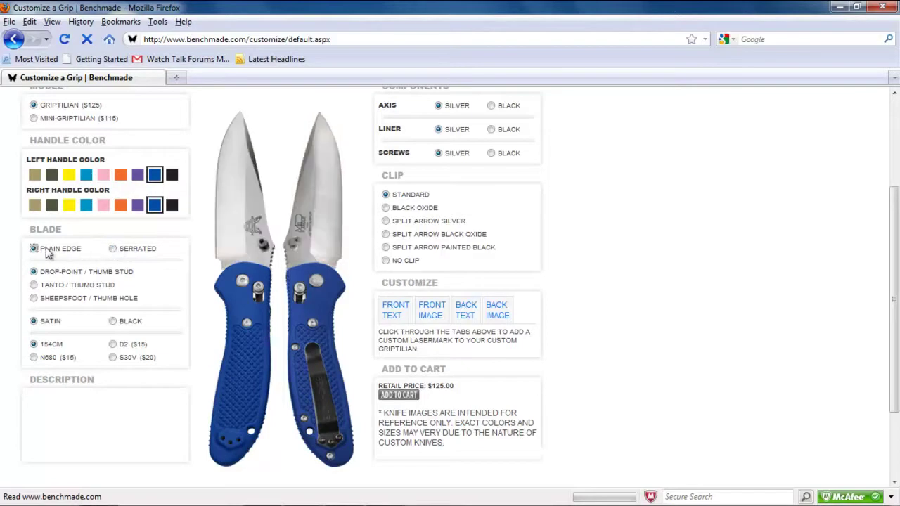
scroll(59, 253, "down", 2)
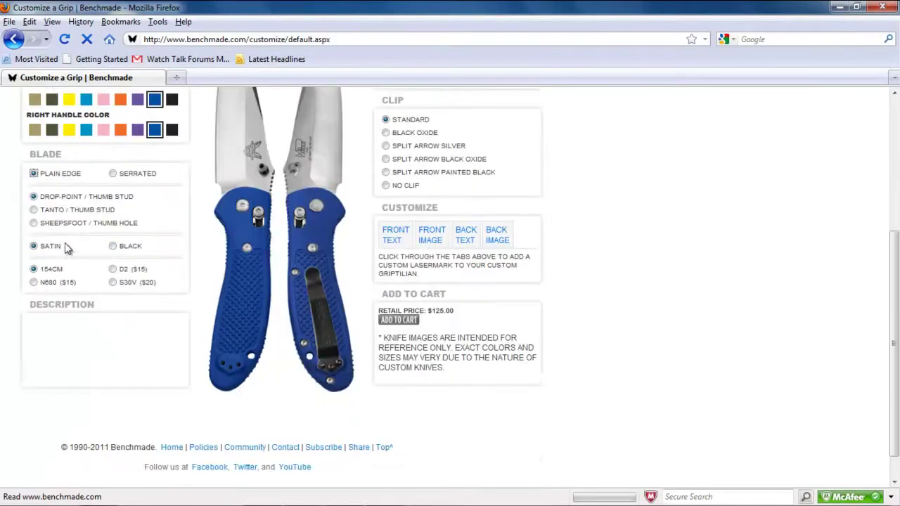
scroll(100, 205, "up", 2)
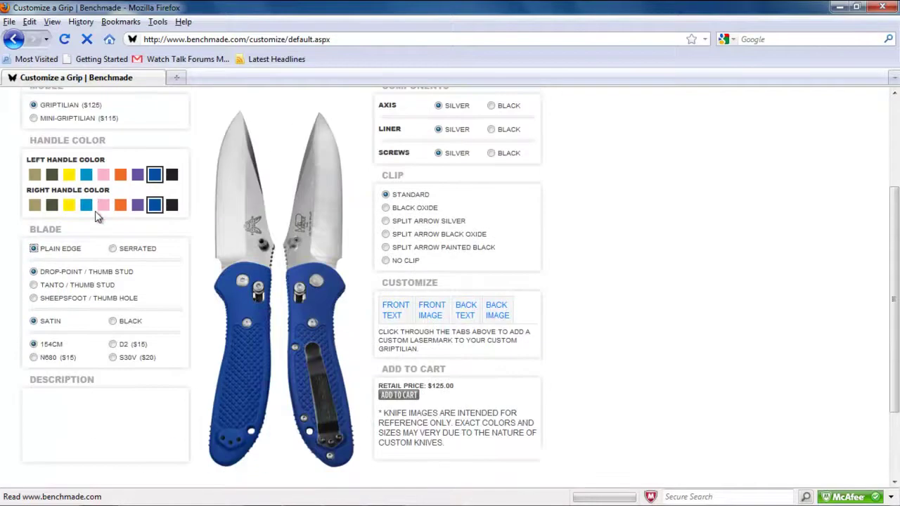
Step: Preview the tanto and sheepsfoot blade shapes and return to the drop-point blade with thumb stud
left_click(34, 285)
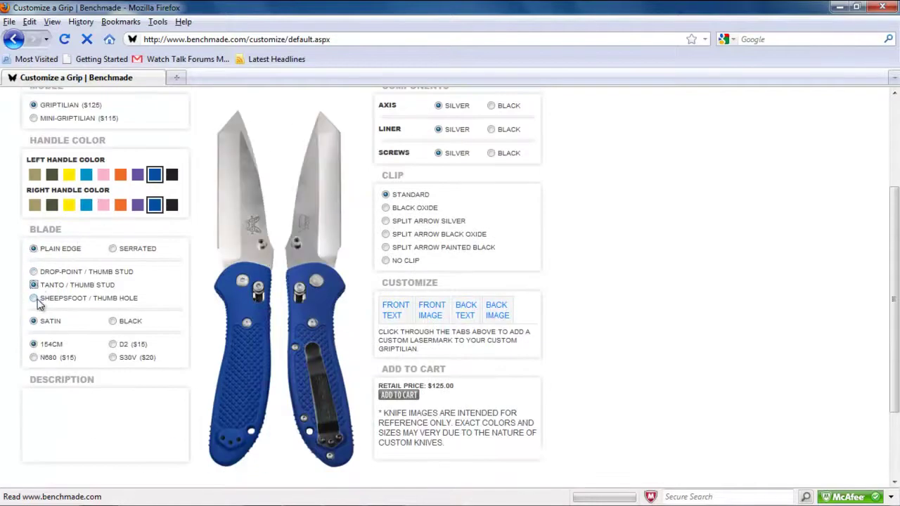
left_click(35, 298)
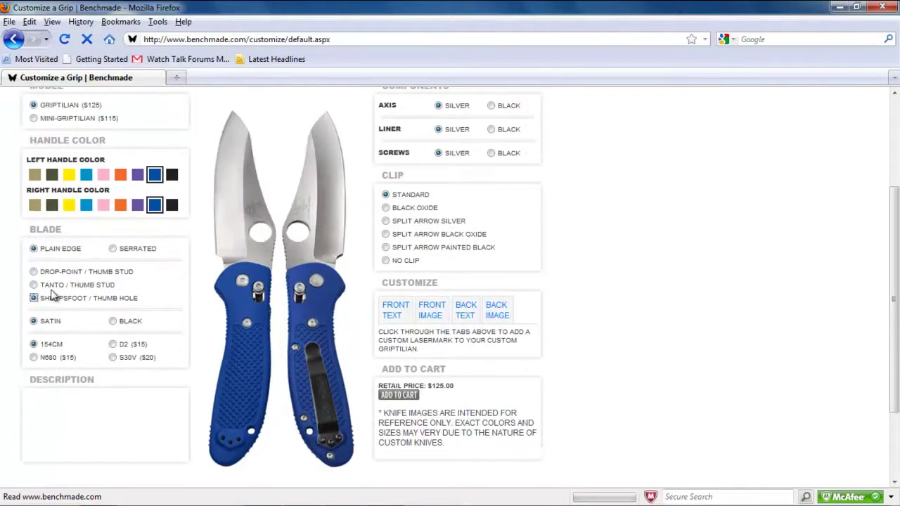
left_click(33, 271)
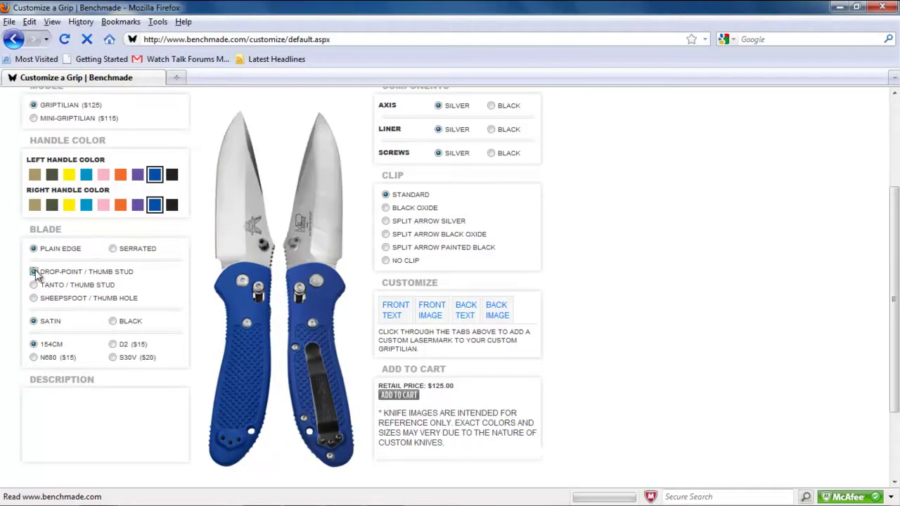
scroll(104, 278, "down", 2)
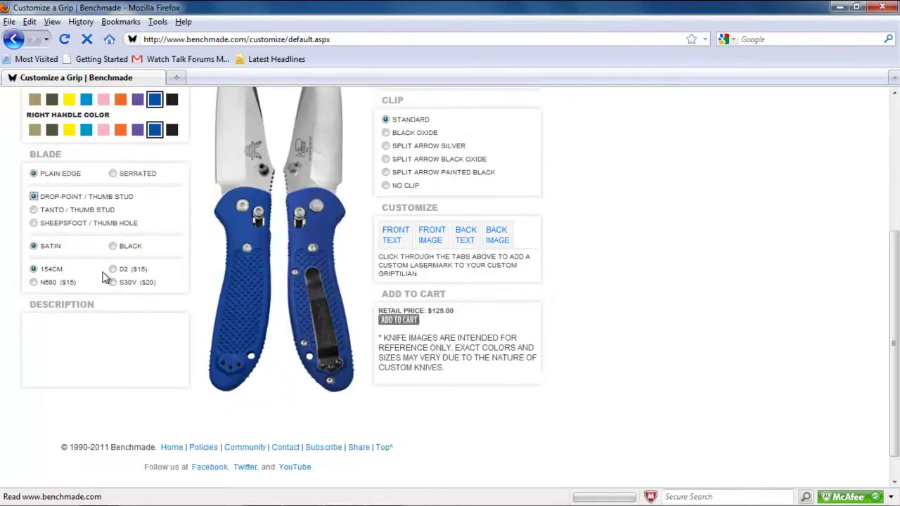
scroll(105, 272, "up", 2)
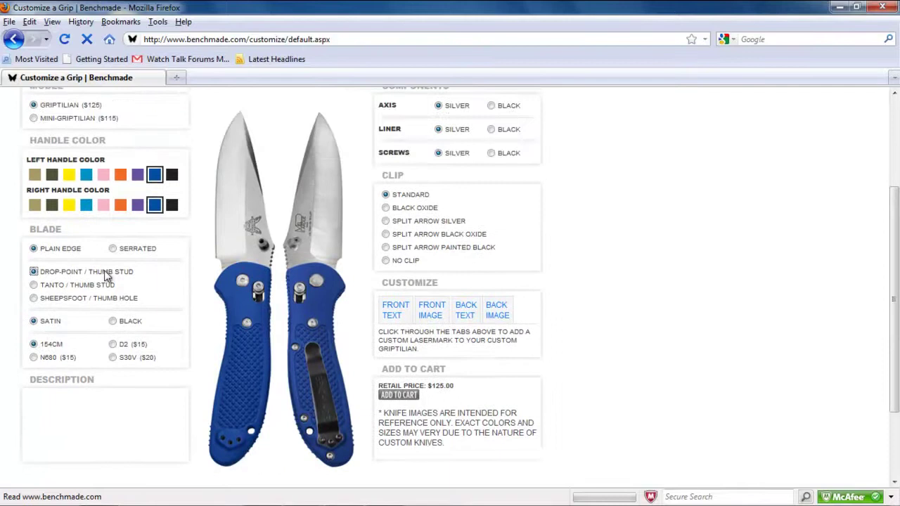
Step: Preview the black blade finish on the knife and restore the satin finish
left_click(112, 322)
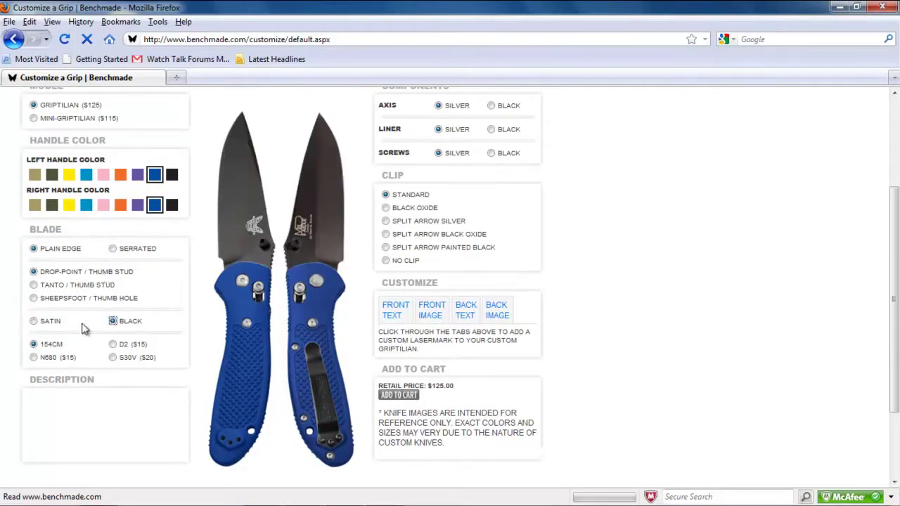
left_click(34, 322)
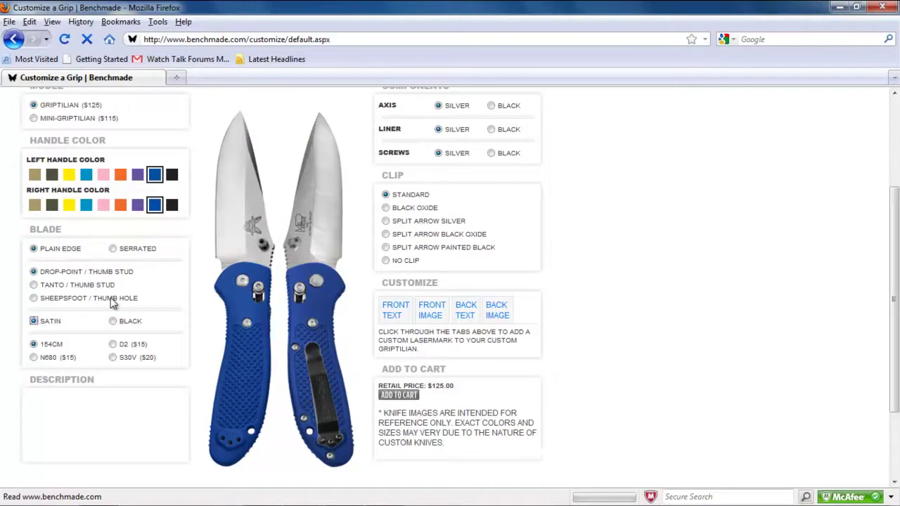
scroll(110, 303, "down", 2)
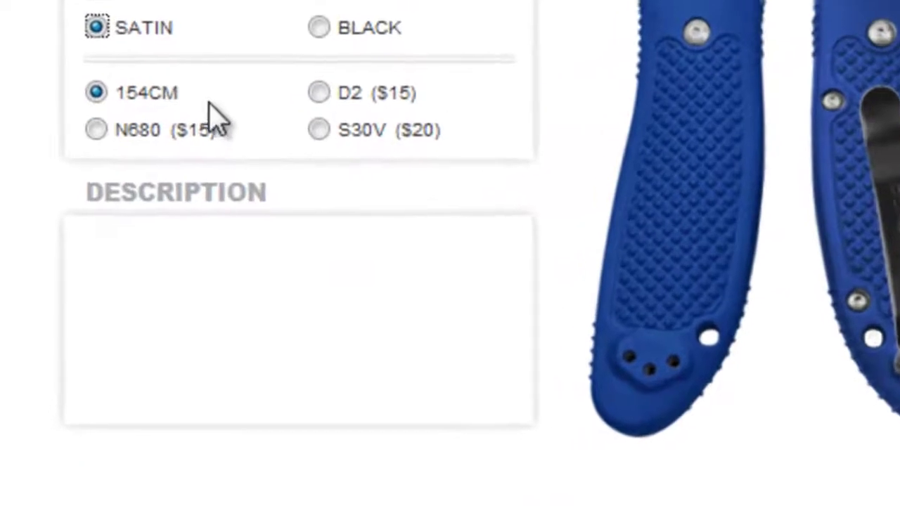
Step: Read the descriptions of the available blade steels and choose S30V ($20) for the knife
mouse_move(143, 97)
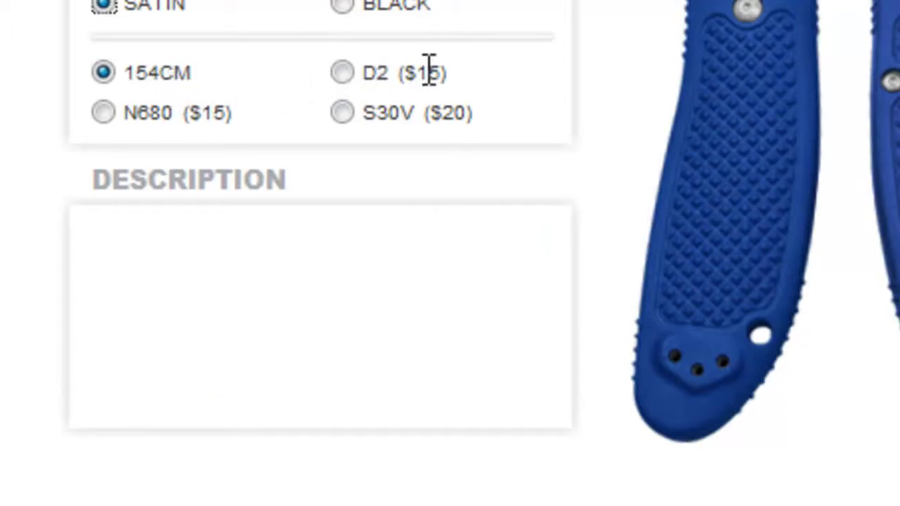
mouse_move(374, 74)
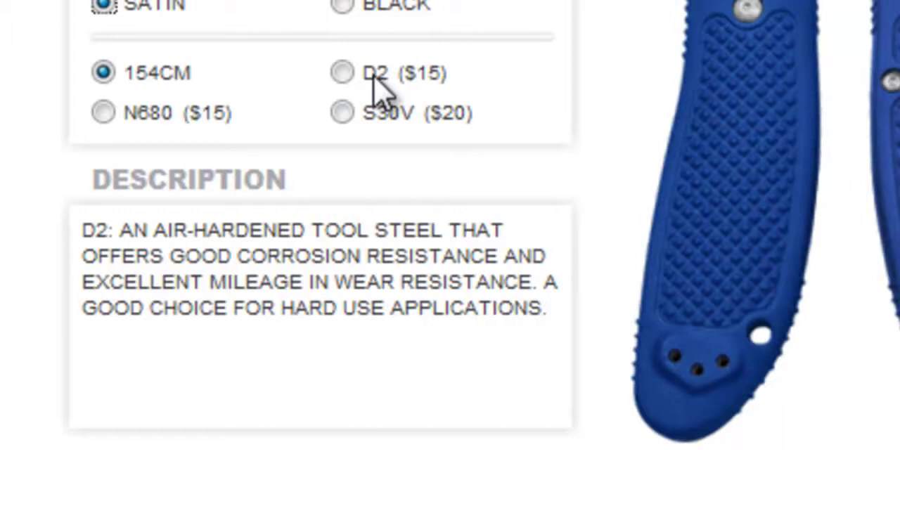
mouse_move(156, 120)
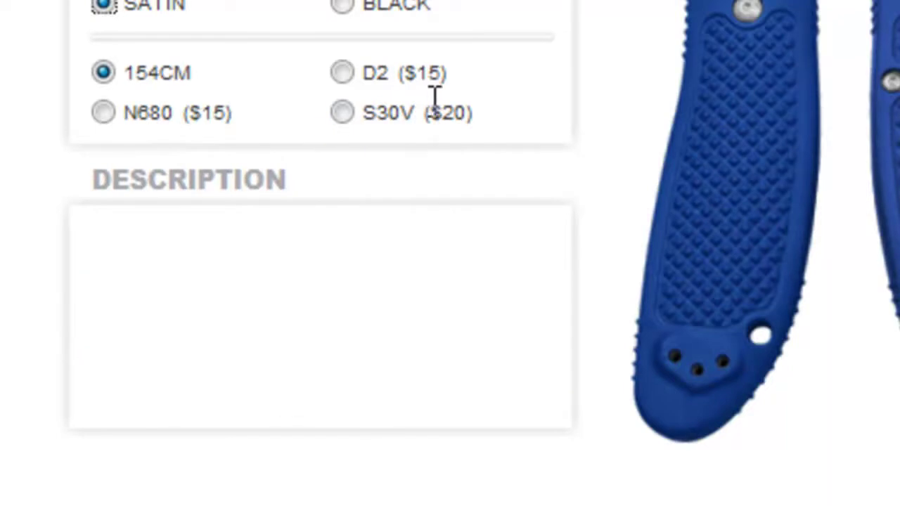
left_click(342, 114)
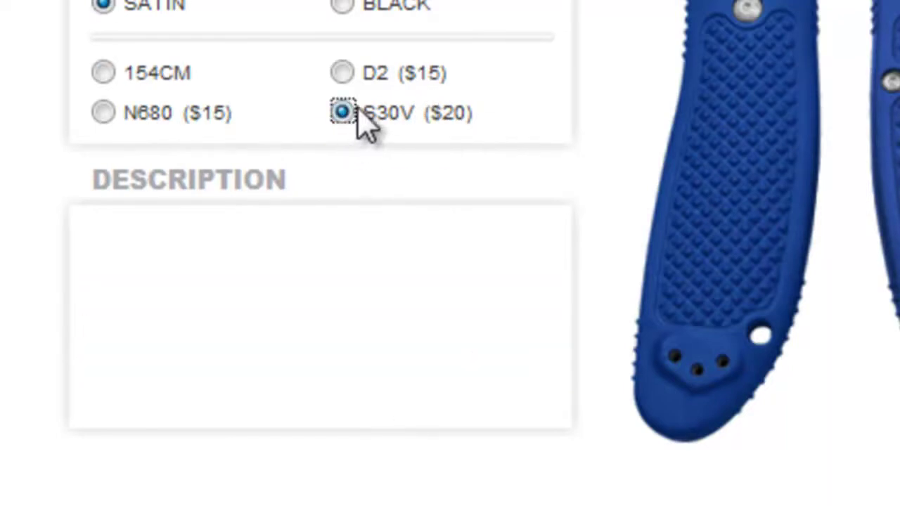
mouse_move(377, 130)
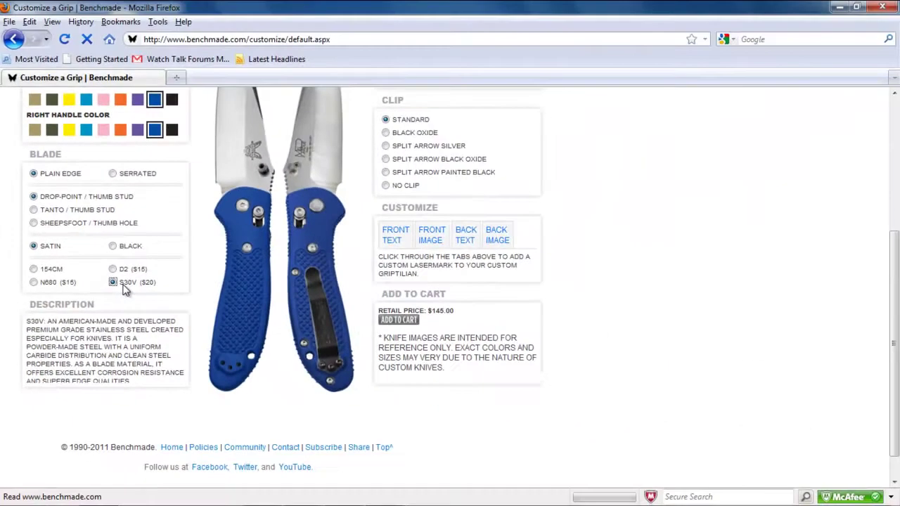
Step: Preview the axis, liner and screws in black on the knife and restore all three to silver
scroll(122, 290, "up", 2)
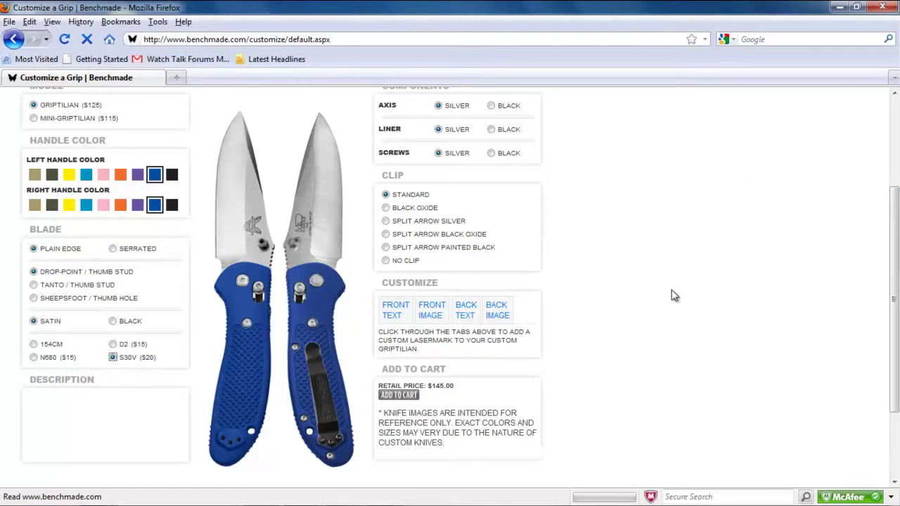
scroll(671, 295, "up", 2)
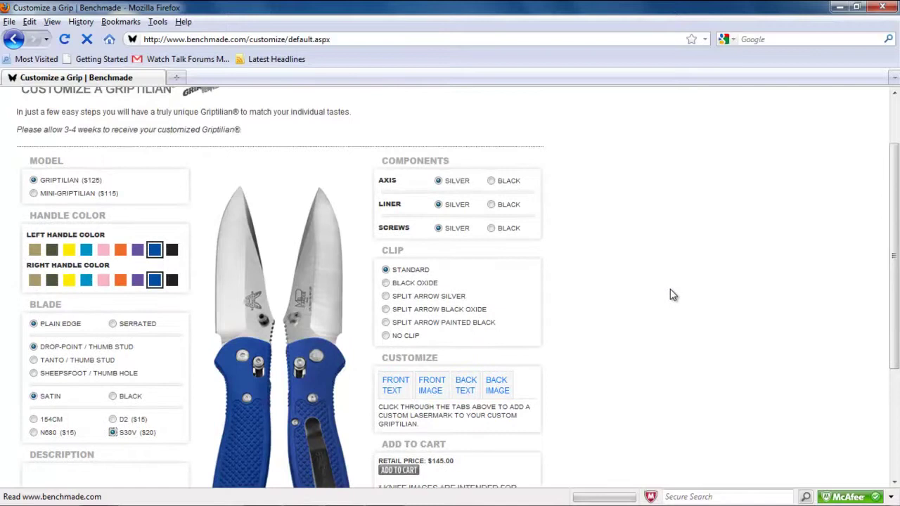
scroll(671, 295, "down", 2)
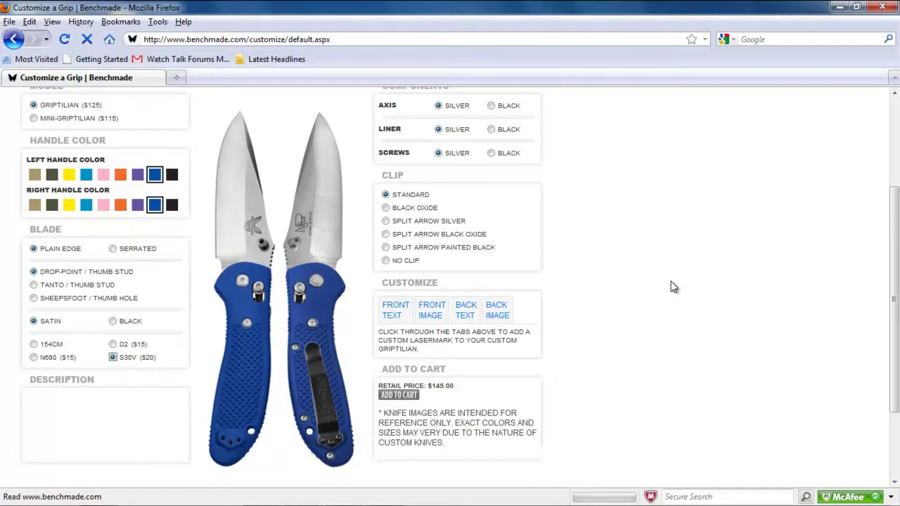
scroll(673, 285, "up", 2)
scroll(671, 286, "down", 2)
scroll(223, 364, "up", 2)
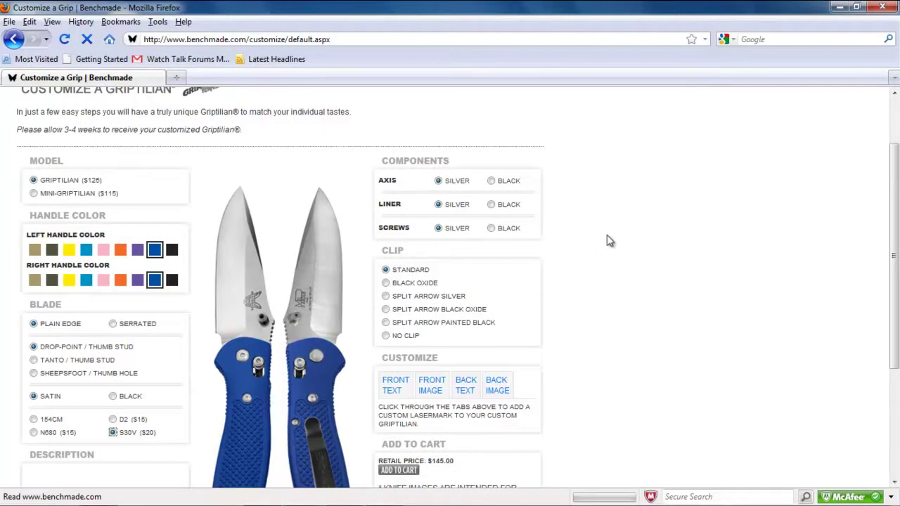
left_click(498, 180)
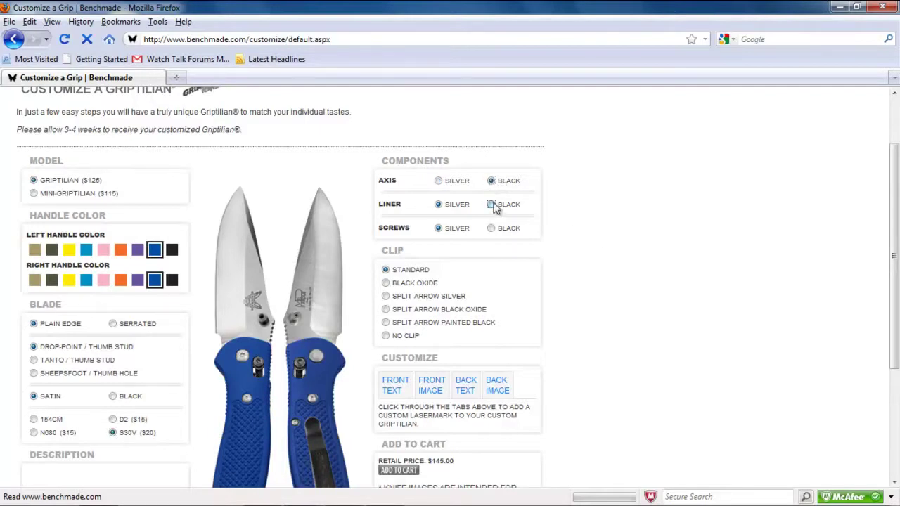
left_click(492, 204)
left_click(491, 228)
scroll(600, 241, "down", 2)
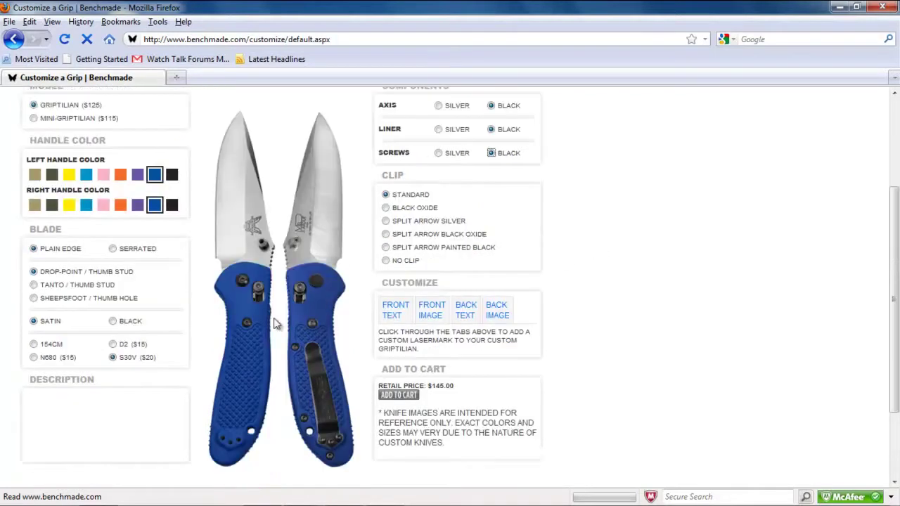
scroll(728, 221, "up", 2)
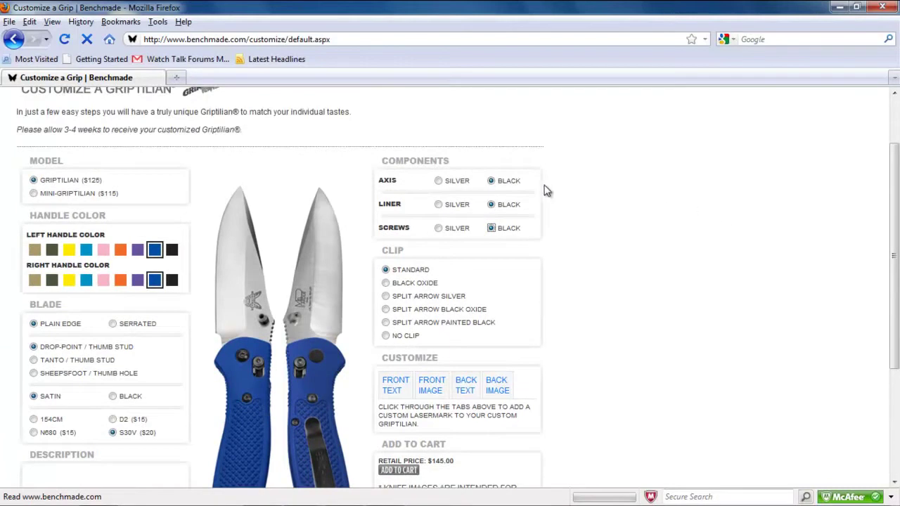
left_click(438, 181)
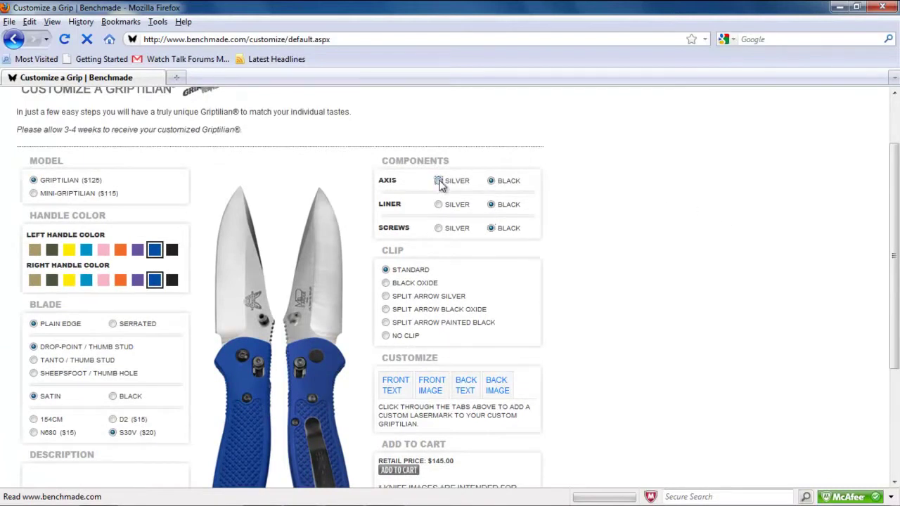
left_click(439, 229)
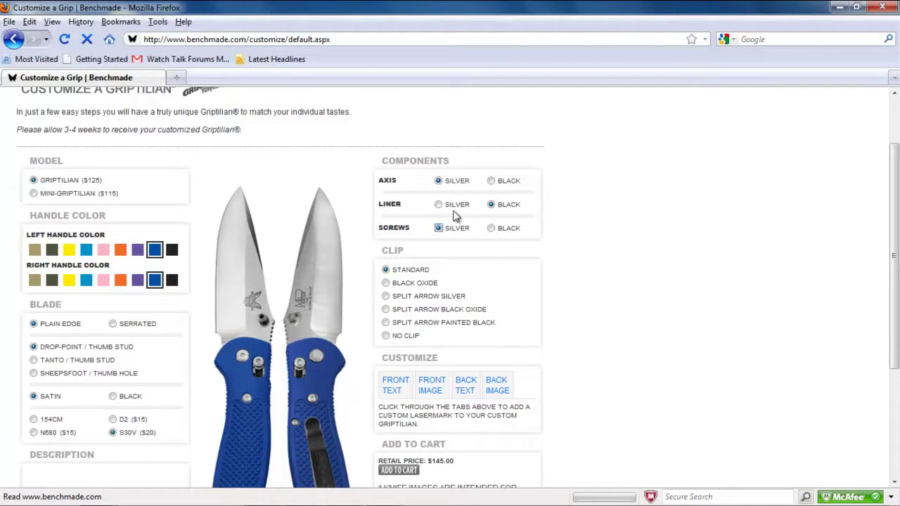
left_click(438, 204)
Step: Preview the black oxide clip on the knife and choose the split arrow silver clip
scroll(585, 209, "down", 2)
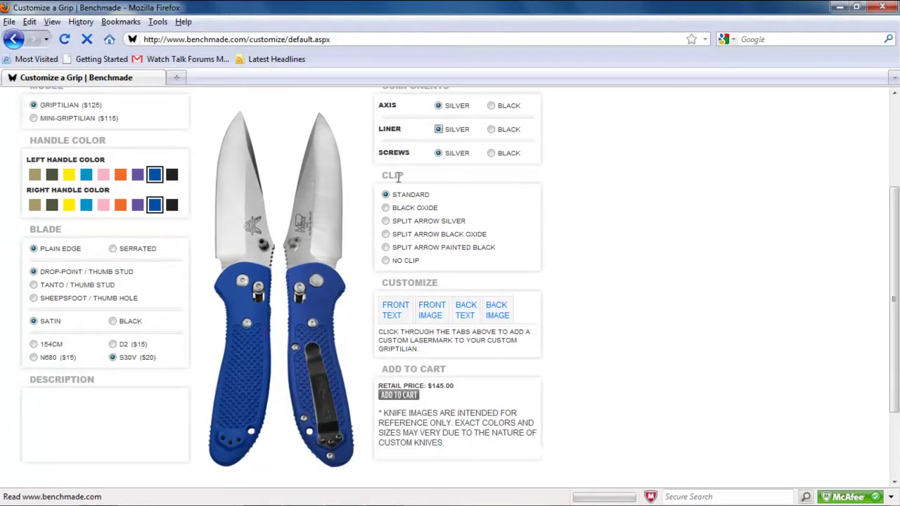
left_click(385, 207)
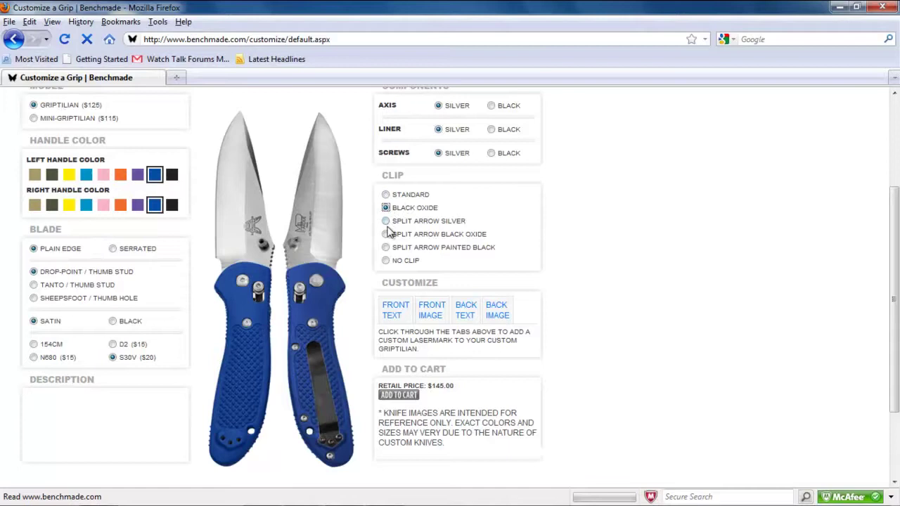
left_click(385, 222)
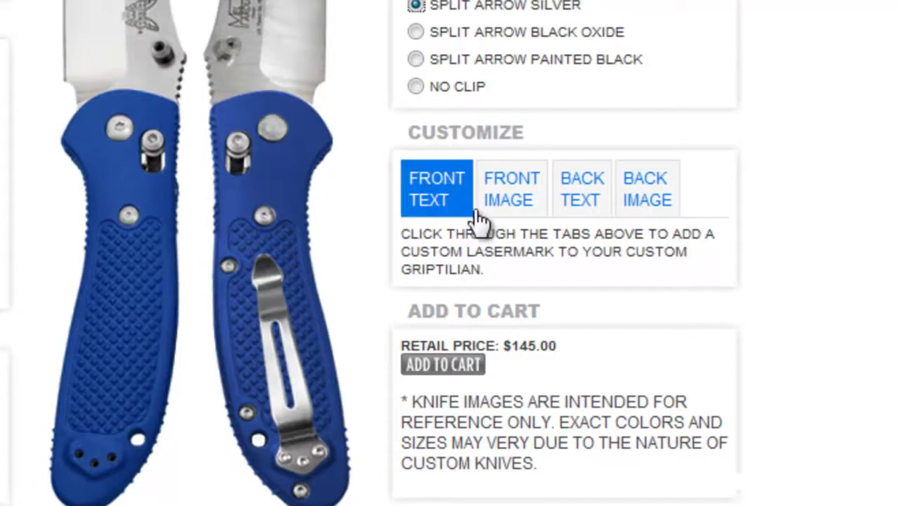
Step: Look at the front text lasermark form, and enter "WATCH TALK FORUMS, INC." as line 1 of the back text
left_click(427, 187)
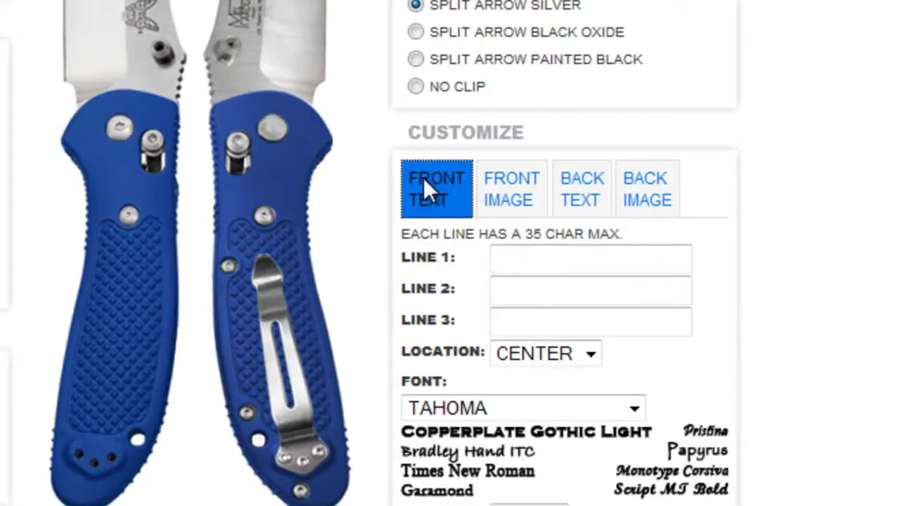
left_click(581, 179)
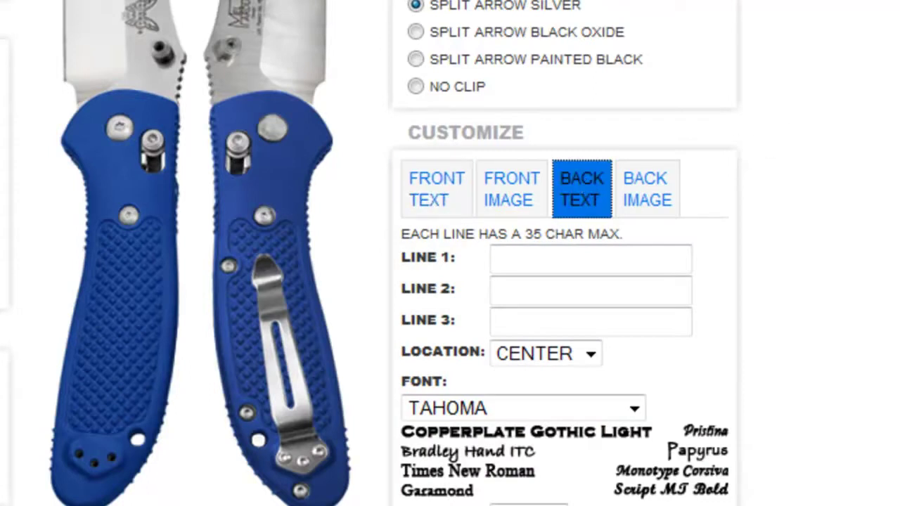
left_click(646, 256)
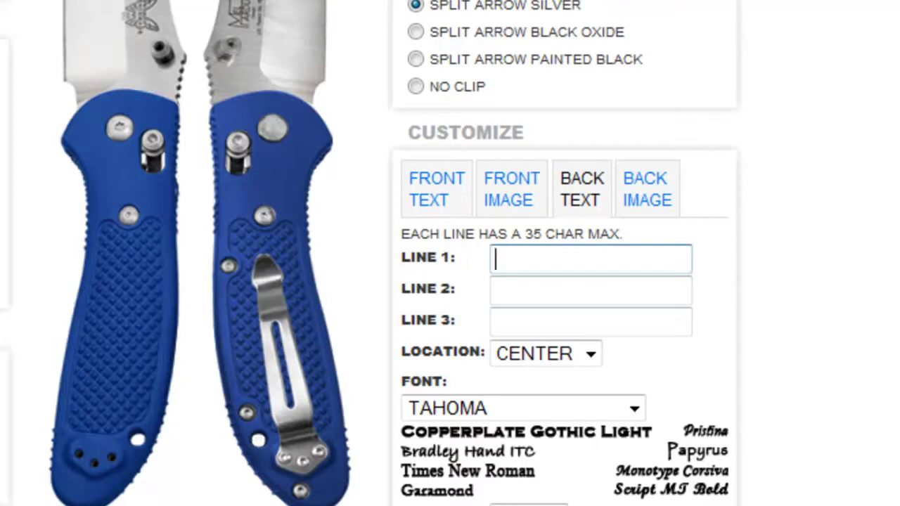
type("WA")
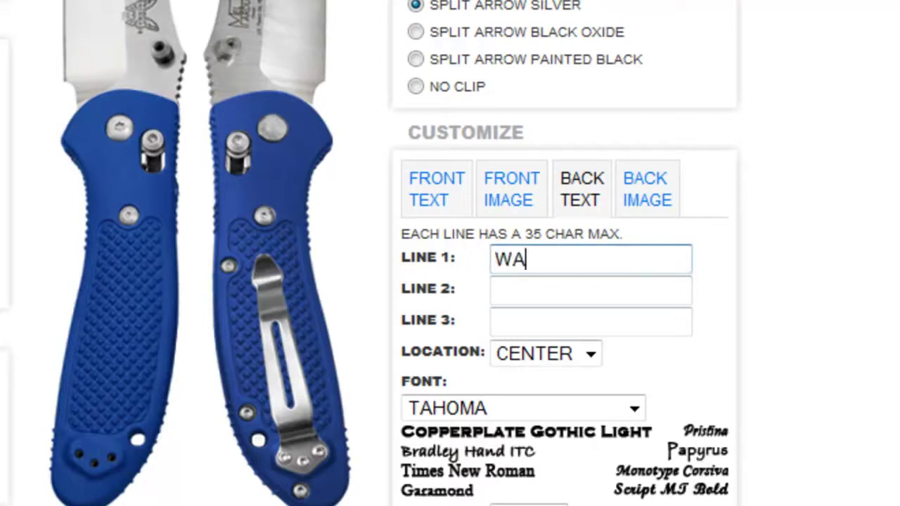
type("TCH CO")
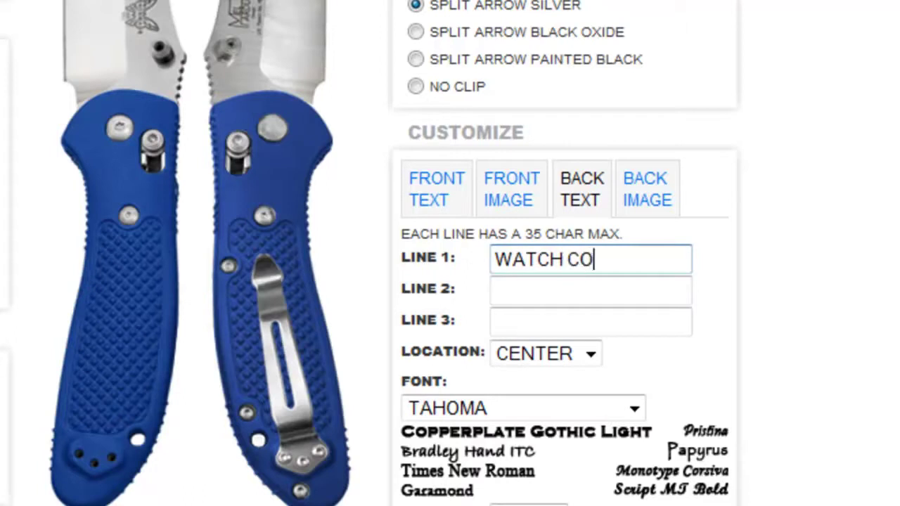
key("BackSpace")
key("BackSpace")
type("TAL")
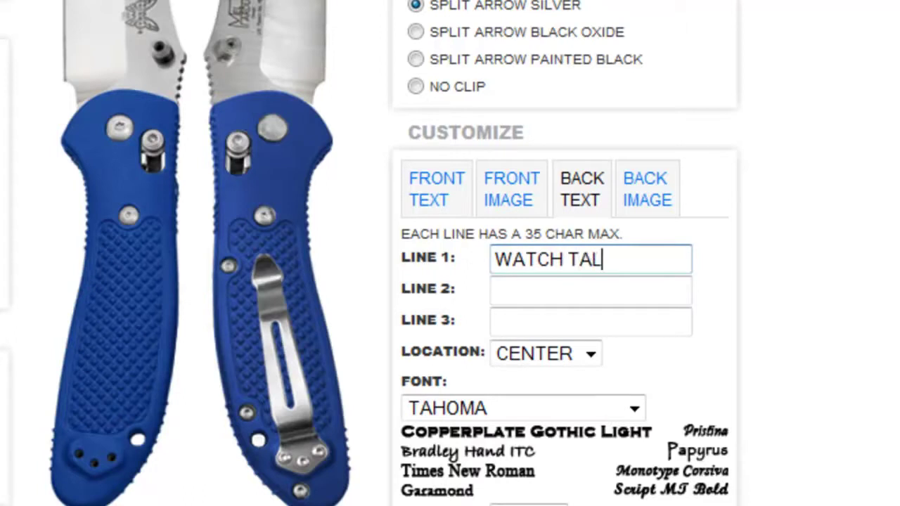
type("K FORUMS.")
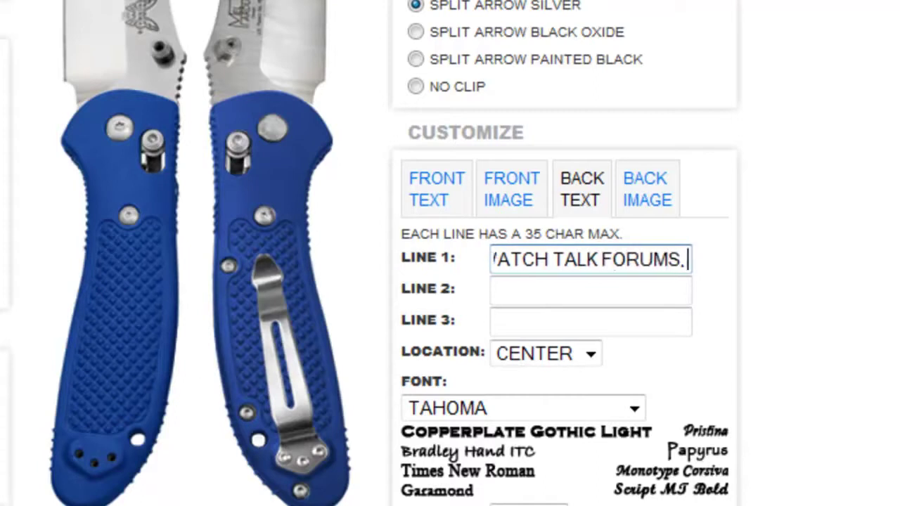
key("BackSpace")
type(", INC.")
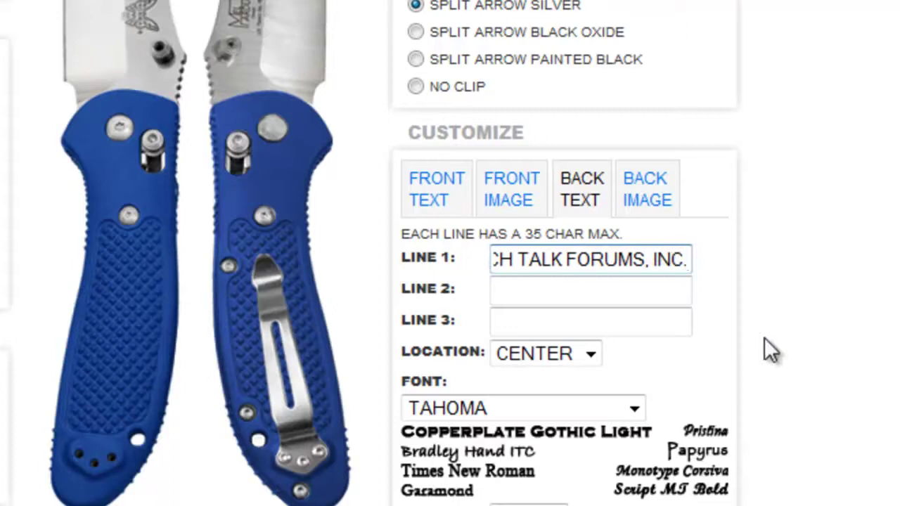
left_click(662, 302)
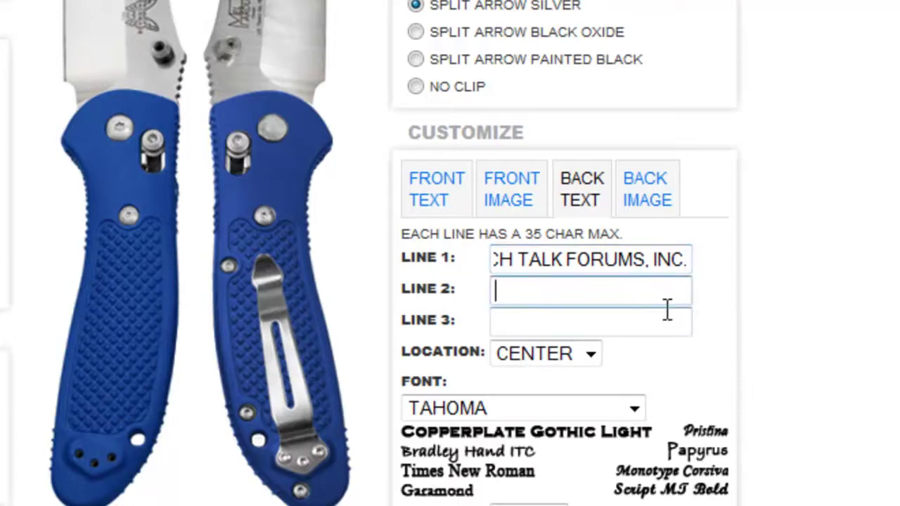
type("www.w")
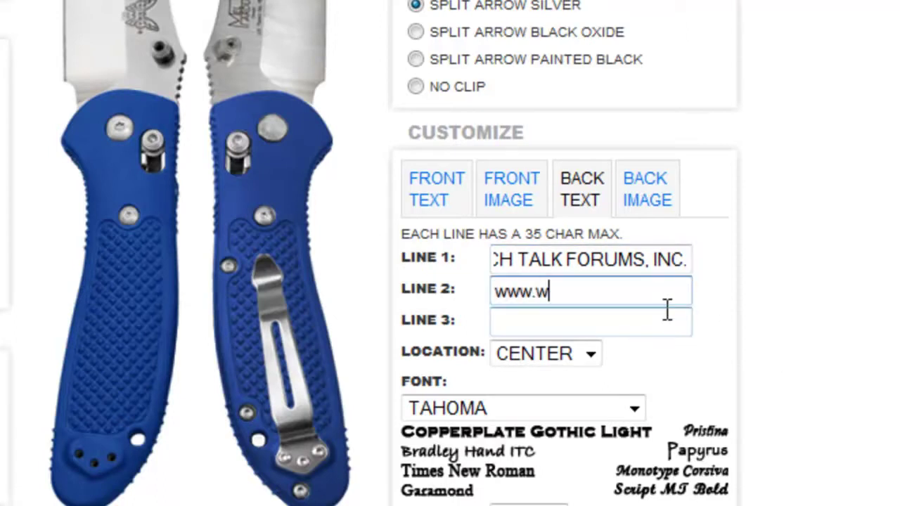
type("atchtalkforums.info")
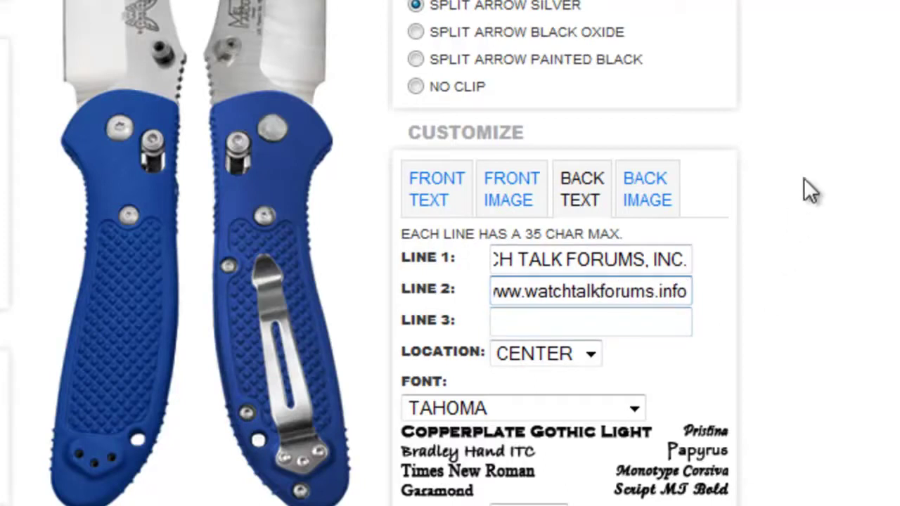
Step: Keep the back text location at center and set its font to Times New Roman
left_click(589, 352)
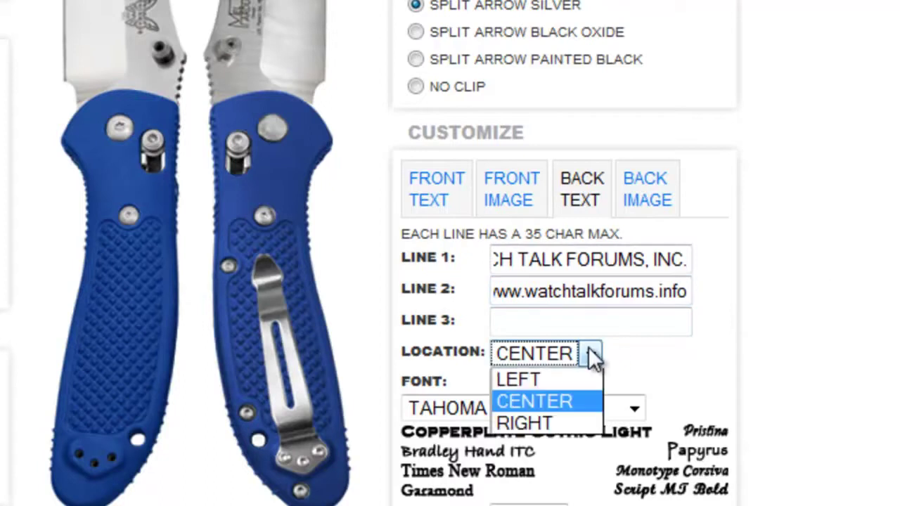
left_click(573, 399)
left_click(887, 254)
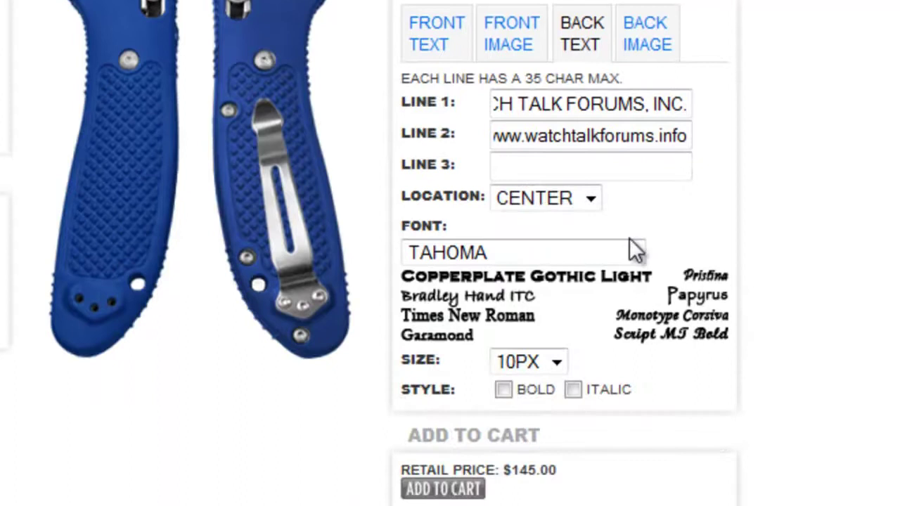
left_click(589, 197)
left_click(589, 198)
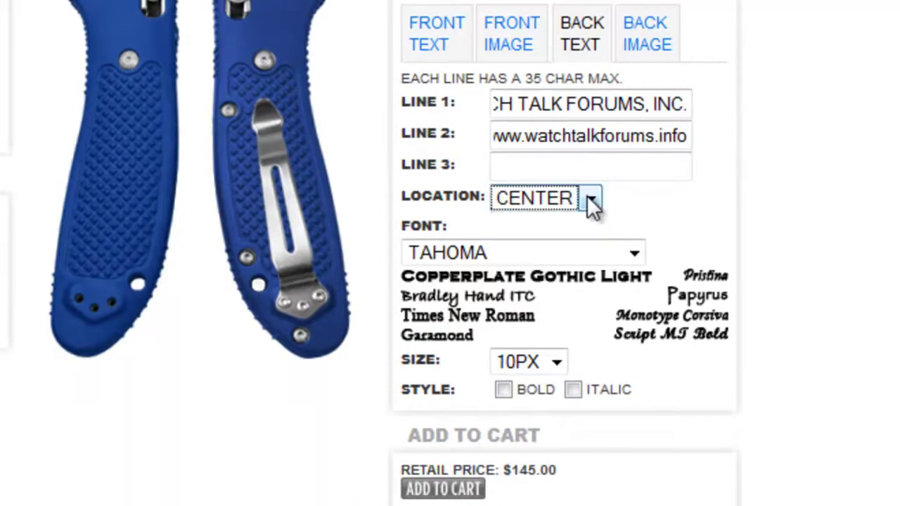
left_click(633, 254)
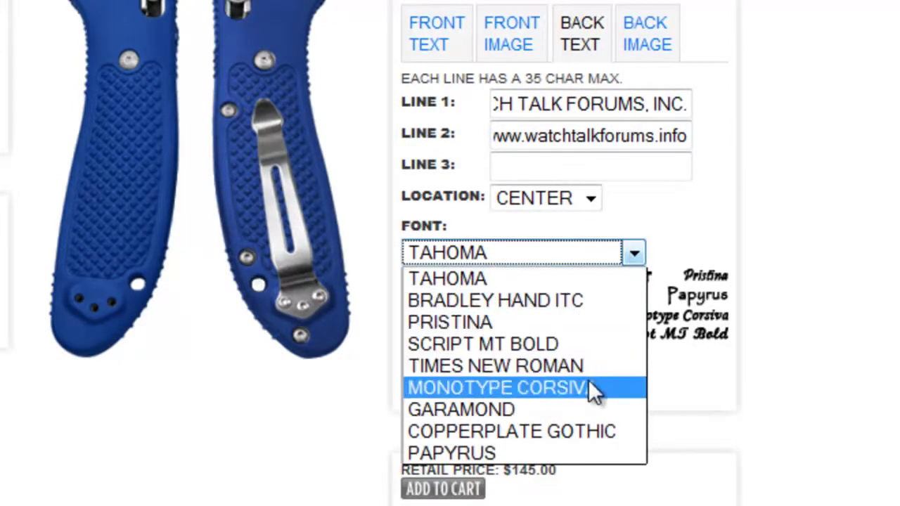
key("Up")
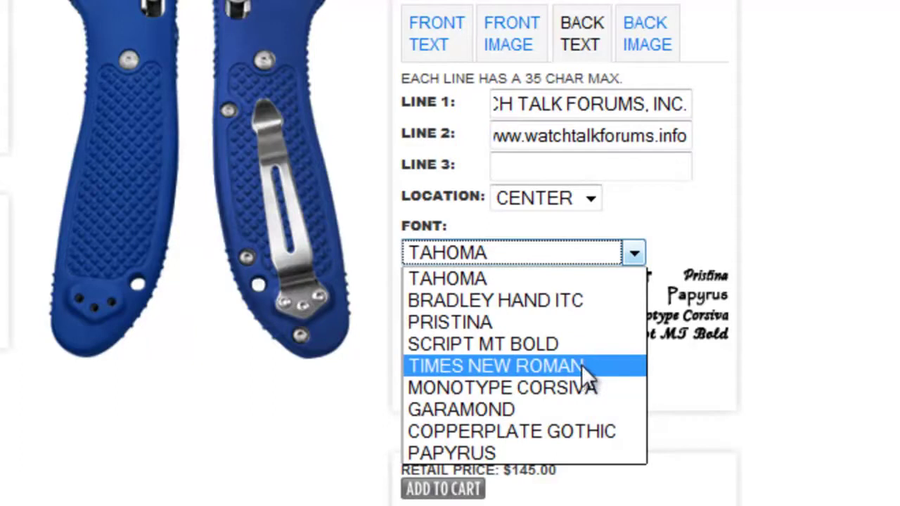
left_click(581, 364)
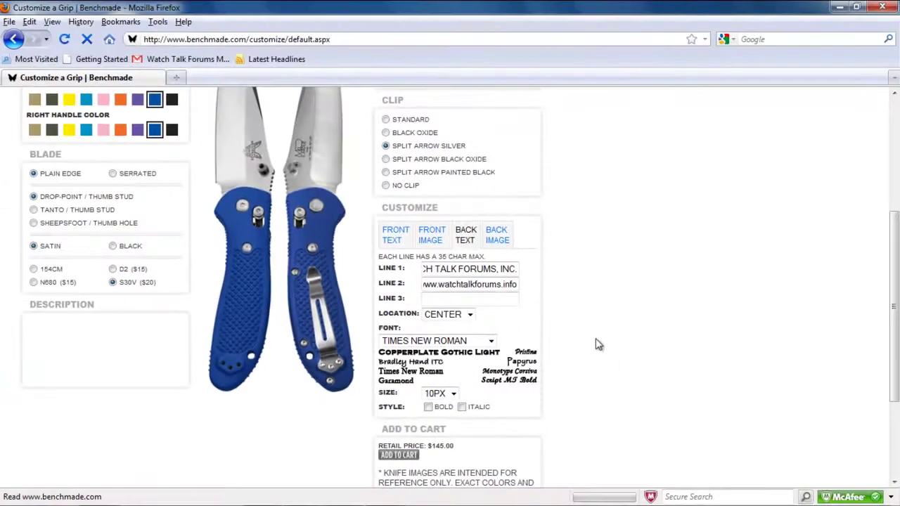
Step: Check the font size choices for the back text and keep the size at 10PX
left_click(454, 394)
left_click(453, 396)
scroll(606, 328, "up", 2)
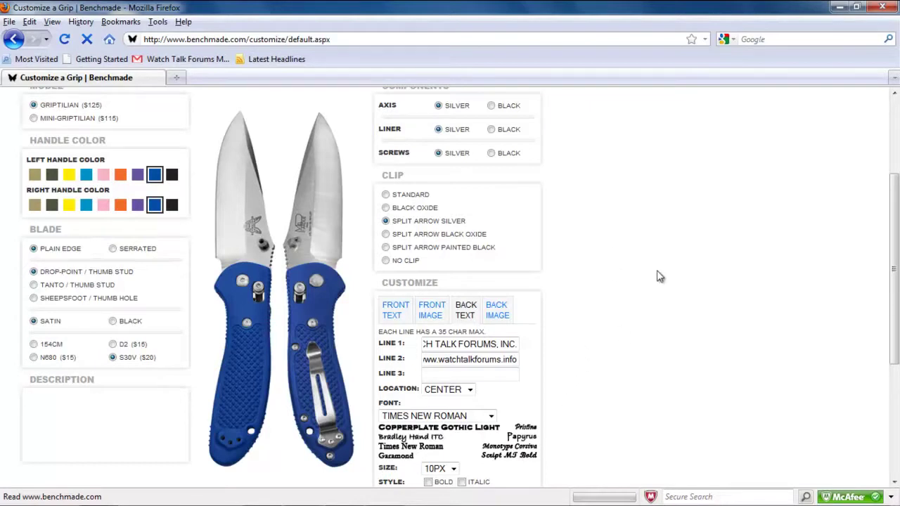
Step: Check the location choices for the back text lasermark and keep it at center
left_click(469, 390)
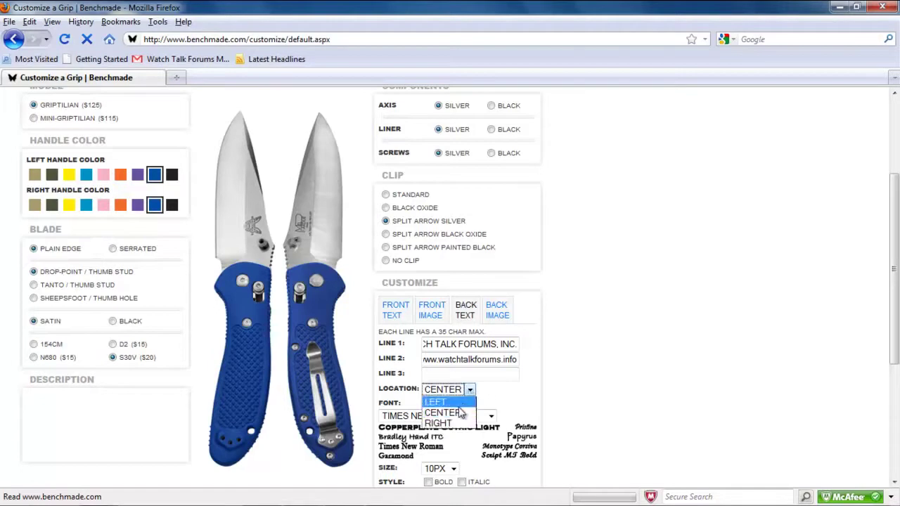
left_click(475, 391)
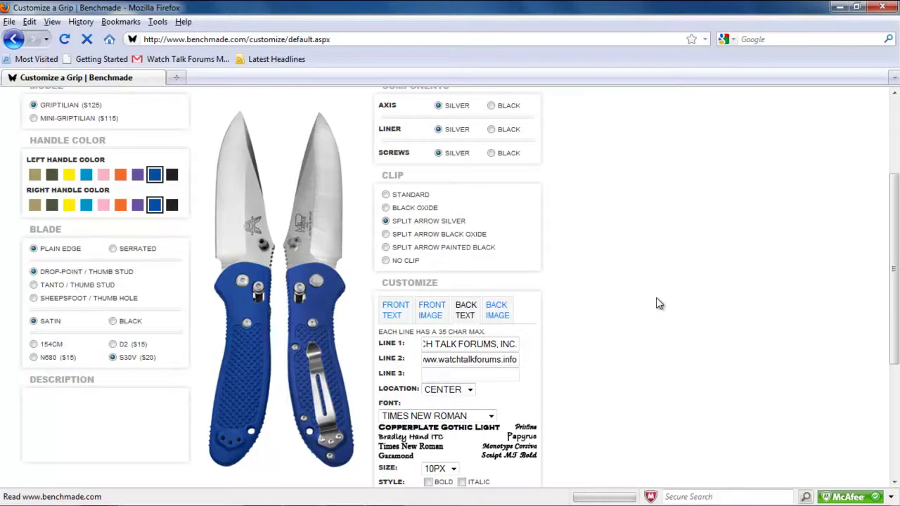
scroll(659, 302, "down", 2)
scroll(659, 301, "up", 2)
Step: Open the front image lasermark form and review its upload and location options, the retail price and the complete knife configuration
left_click(432, 317)
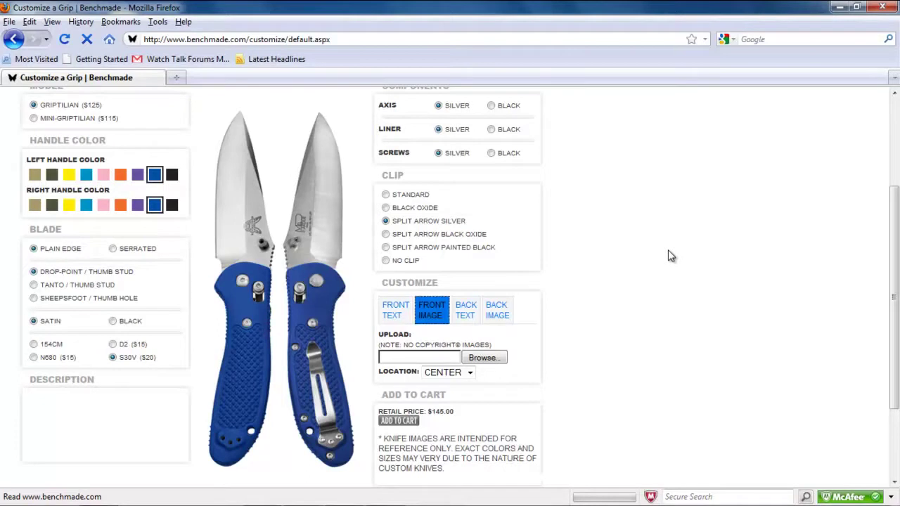
scroll(668, 251, "down", 2)
scroll(668, 256, "up", 2)
scroll(669, 256, "up", 2)
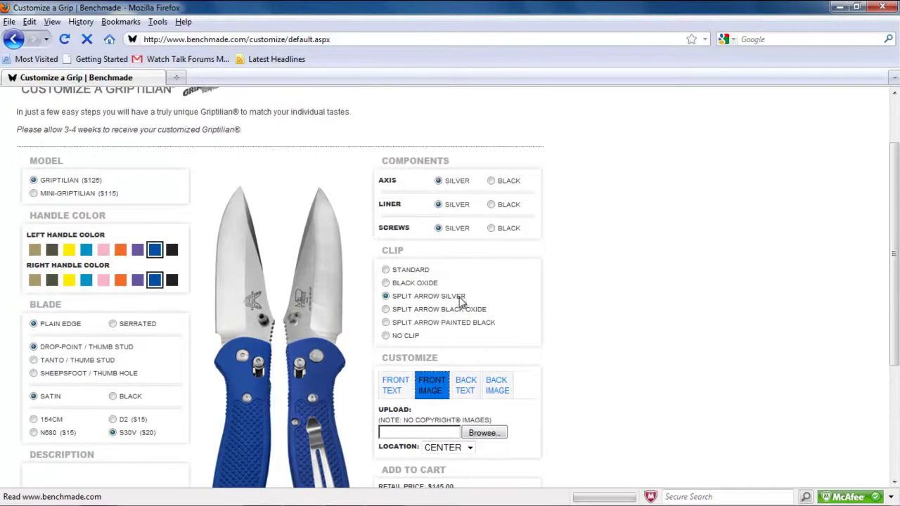
scroll(585, 235, "down", 2)
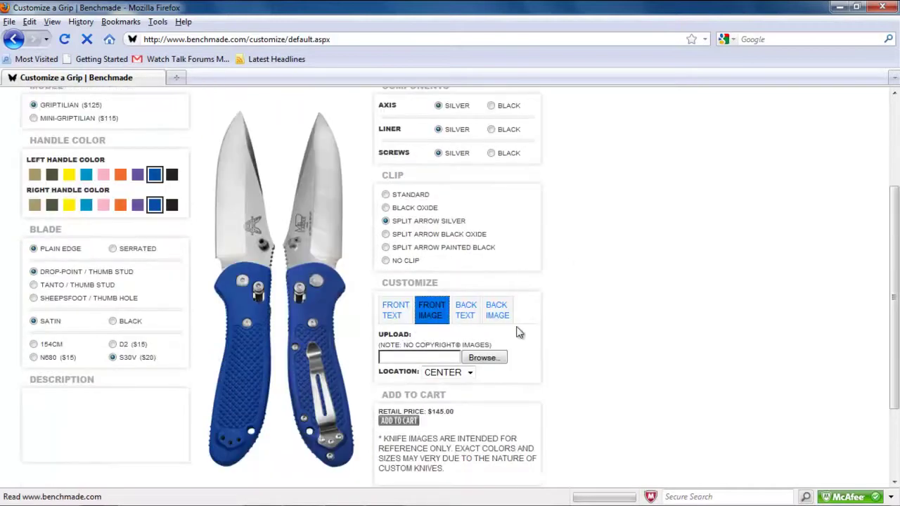
scroll(627, 257, "down", 2)
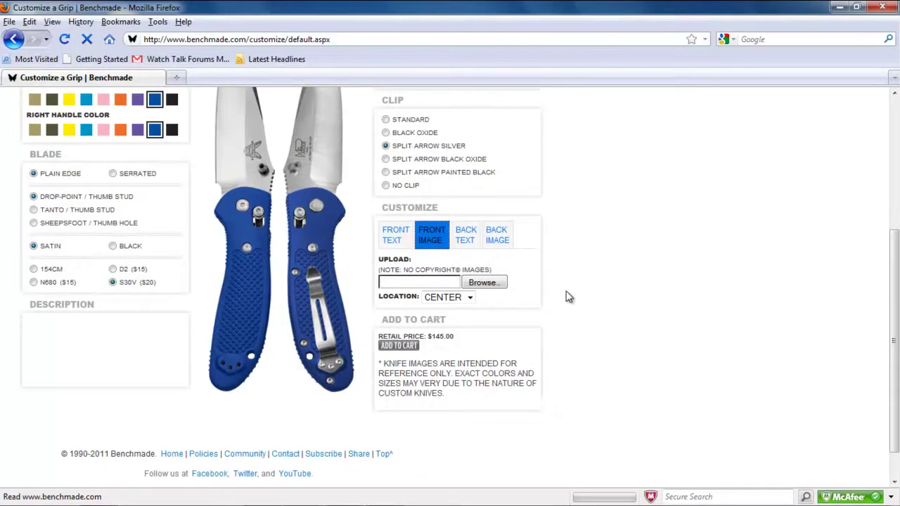
scroll(625, 265, "up", 2)
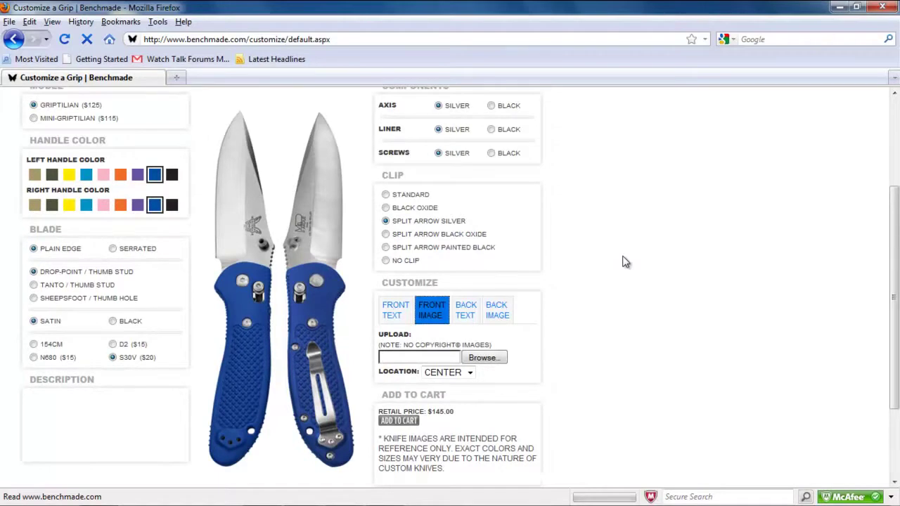
scroll(625, 263, "up", 2)
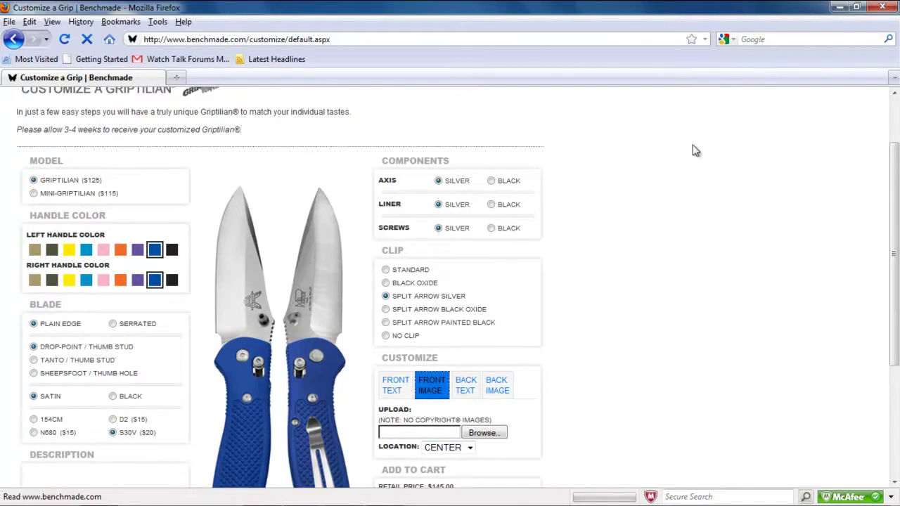
scroll(673, 227, "down", 2)
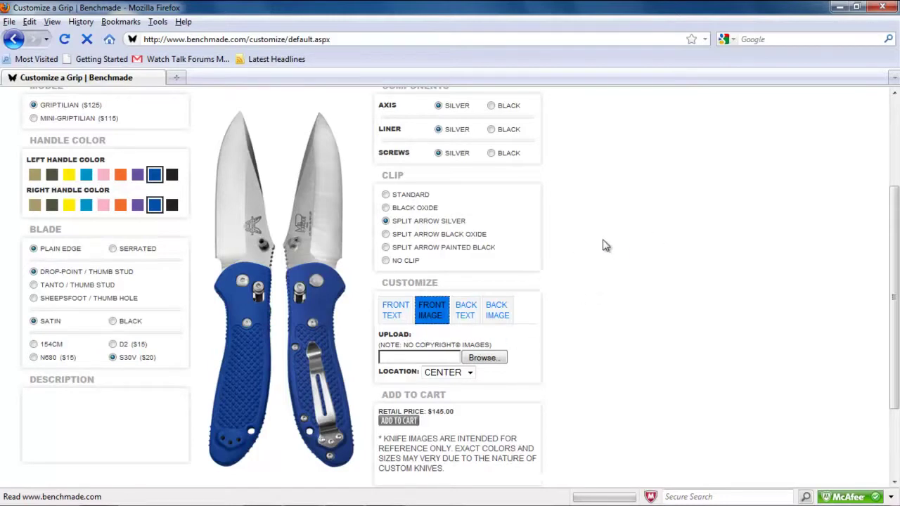
scroll(606, 243, "up", 4)
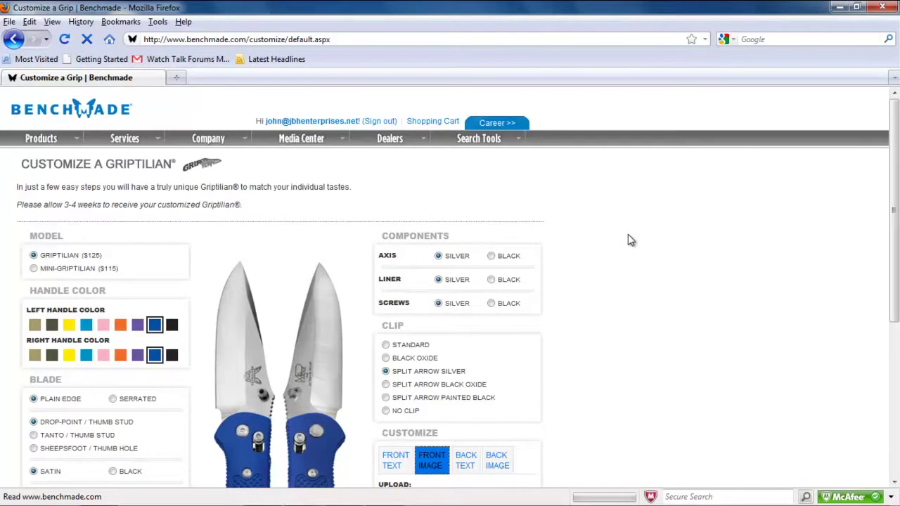
scroll(628, 235, "down", 4)
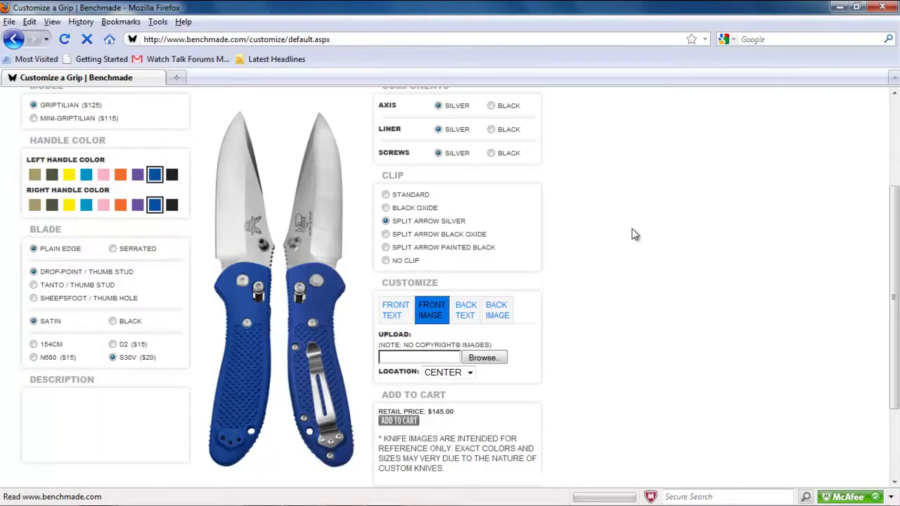
scroll(631, 234, "up", 2)
scroll(631, 234, "up", 2)
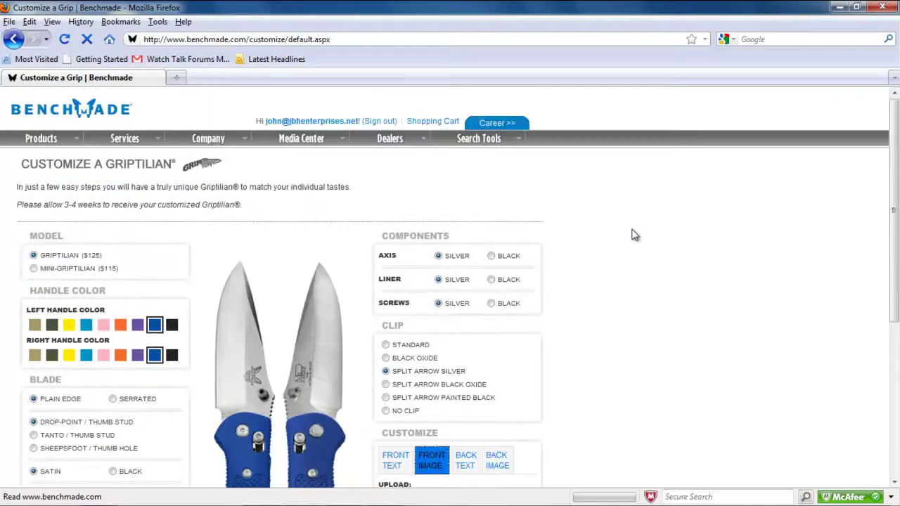